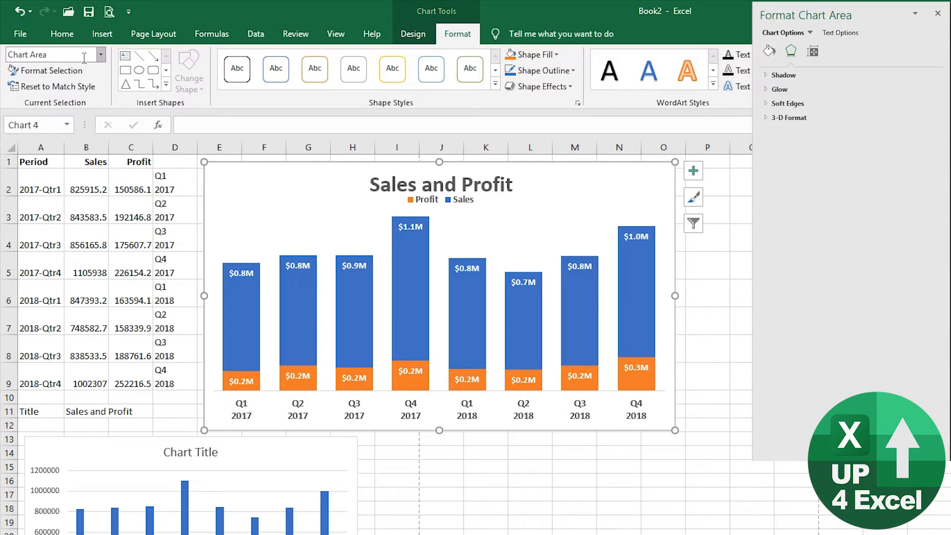
Step: Select the Profit series in the Sales and Profit chart
{"action": "left_click", "coordinate": [97, 56]}
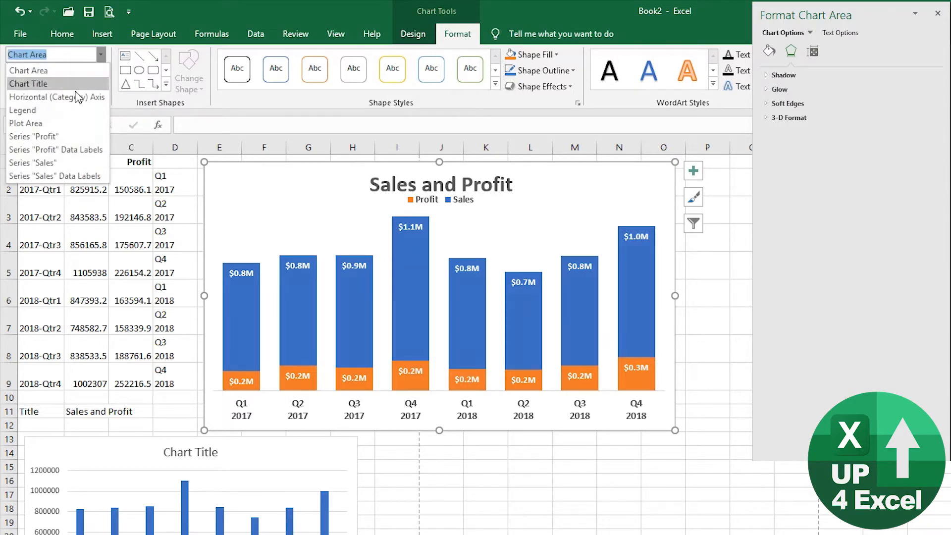
{"action": "left_click", "coordinate": [76, 139]}
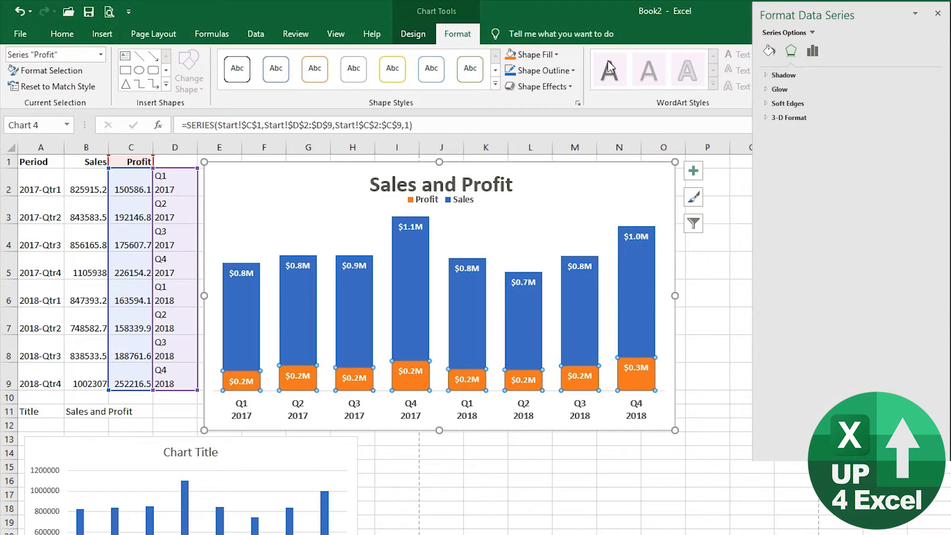
{"action": "left_click", "coordinate": [561, 56]}
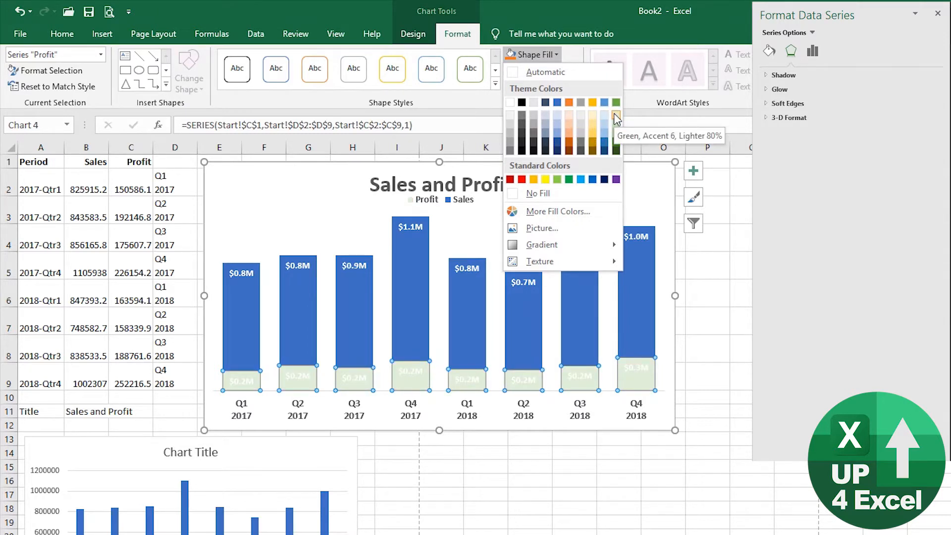
{"action": "left_click", "coordinate": [569, 51]}
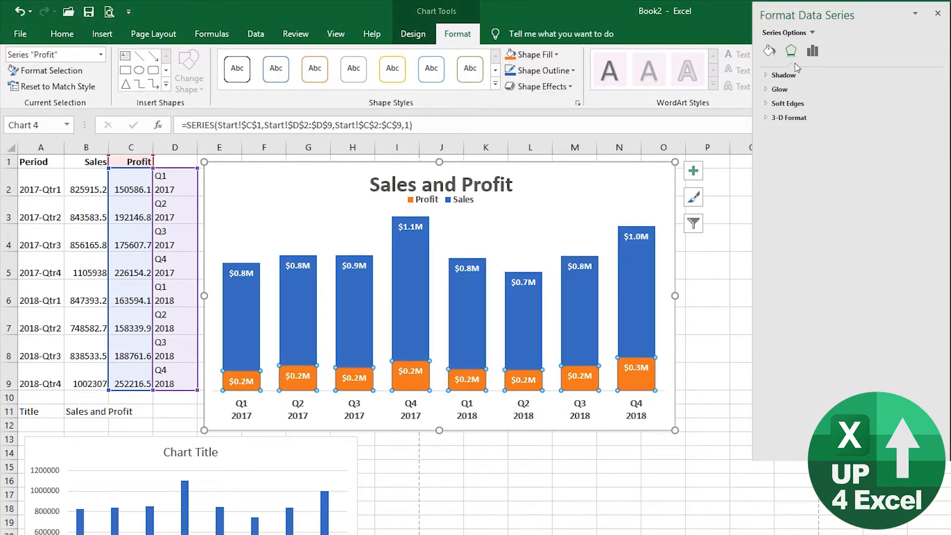
{"action": "left_click", "coordinate": [769, 51]}
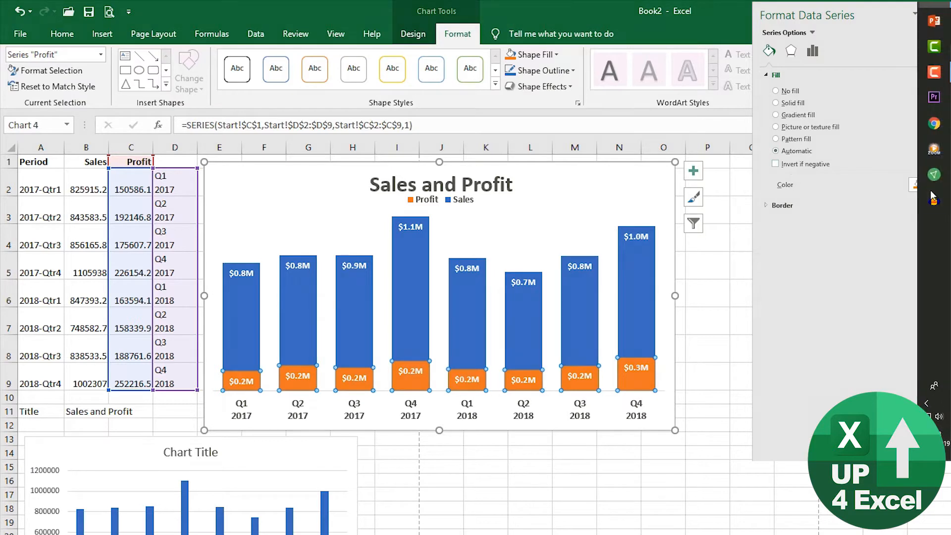
{"action": "left_click", "coordinate": [927, 188]}
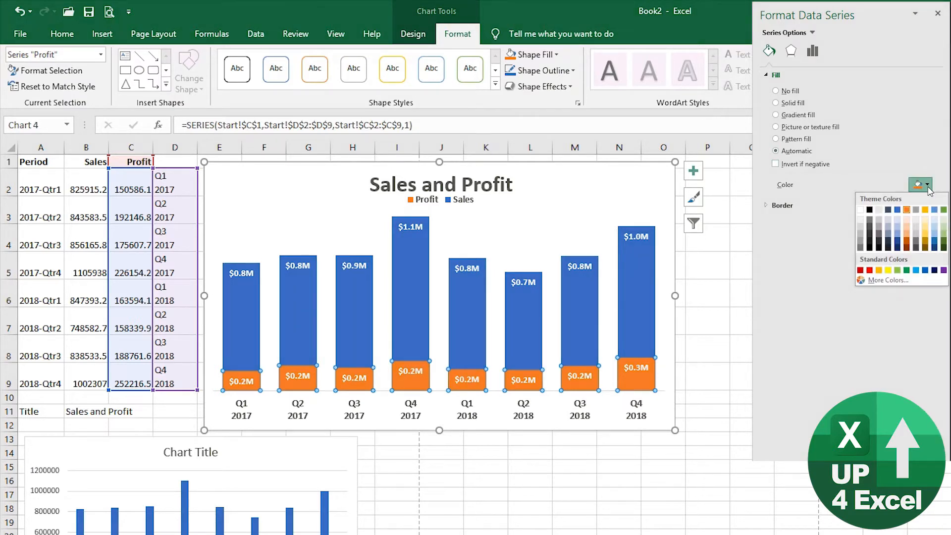
{"action": "left_click", "coordinate": [927, 186]}
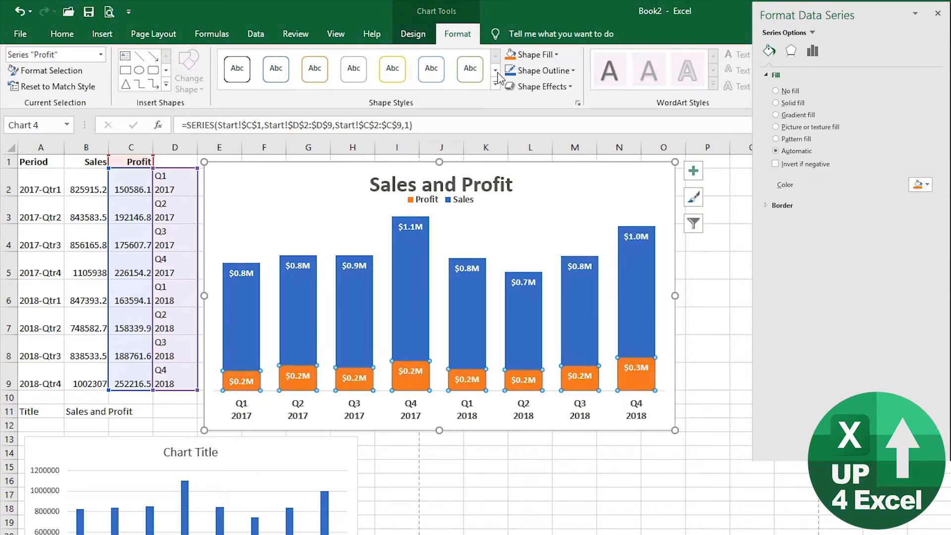
{"action": "left_click", "coordinate": [557, 55]}
{"action": "left_click", "coordinate": [556, 56]}
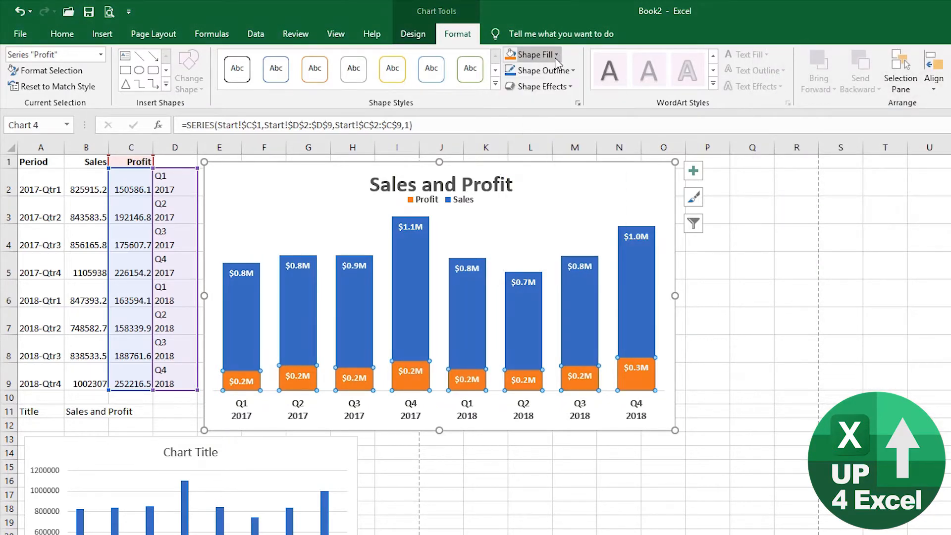
Step: Fill the Profit series with the second-lightest tint of the theme blue used for Sales
{"action": "left_click", "coordinate": [556, 55]}
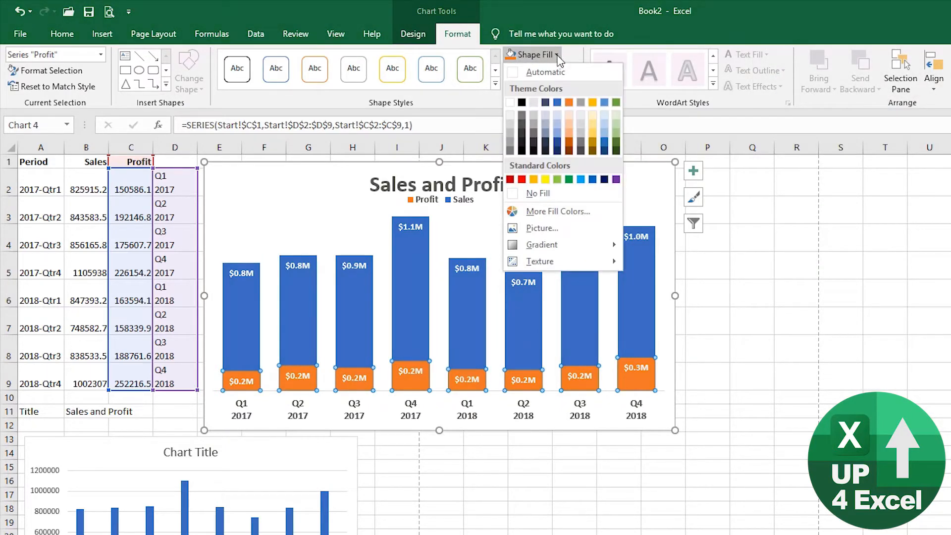
{"action": "left_click", "coordinate": [558, 124]}
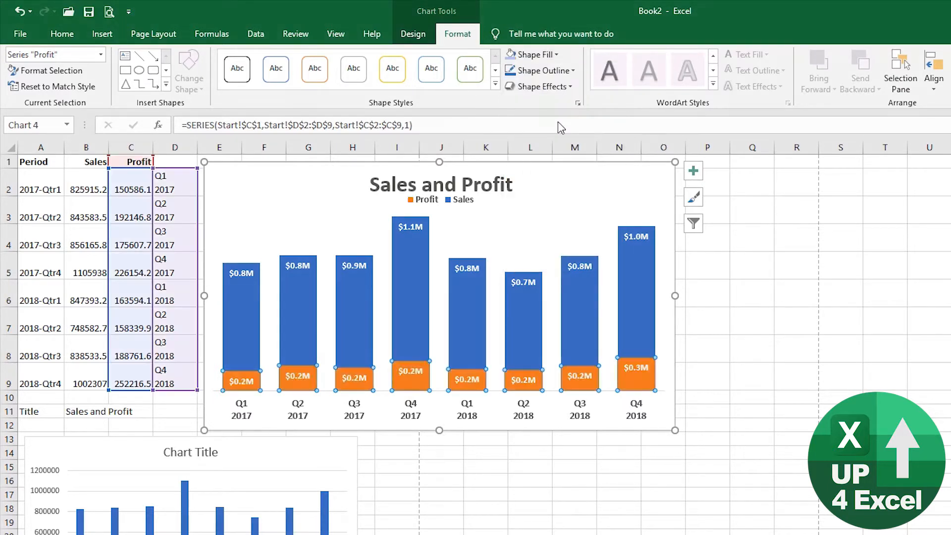
{"action": "left_click", "coordinate": [426, 310]}
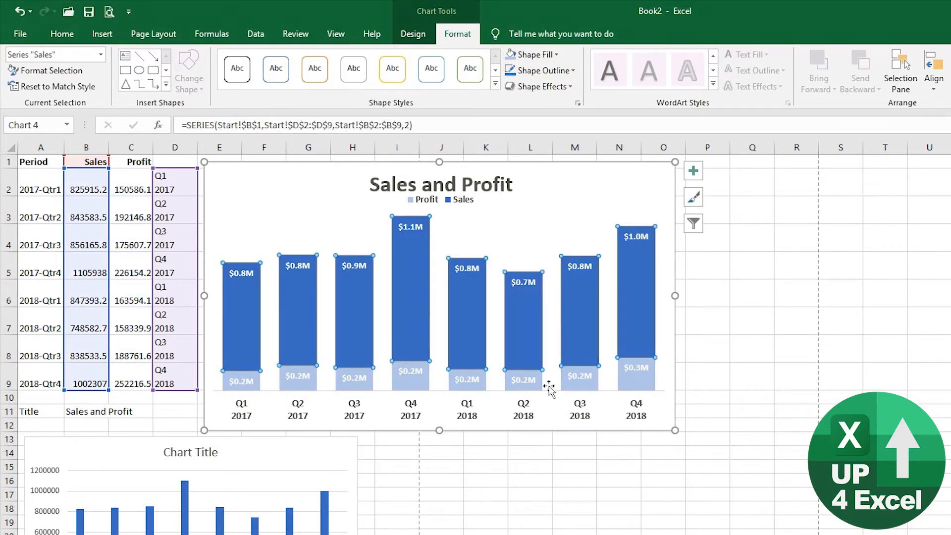
Step: Set the font color of the Profit series data labels to Automatic
{"action": "left_click", "coordinate": [468, 380]}
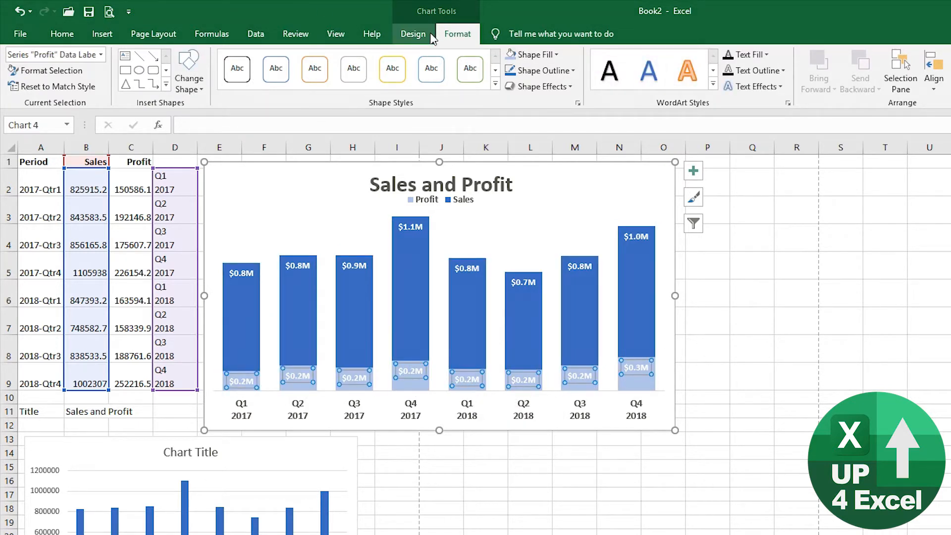
{"action": "left_click", "coordinate": [417, 42]}
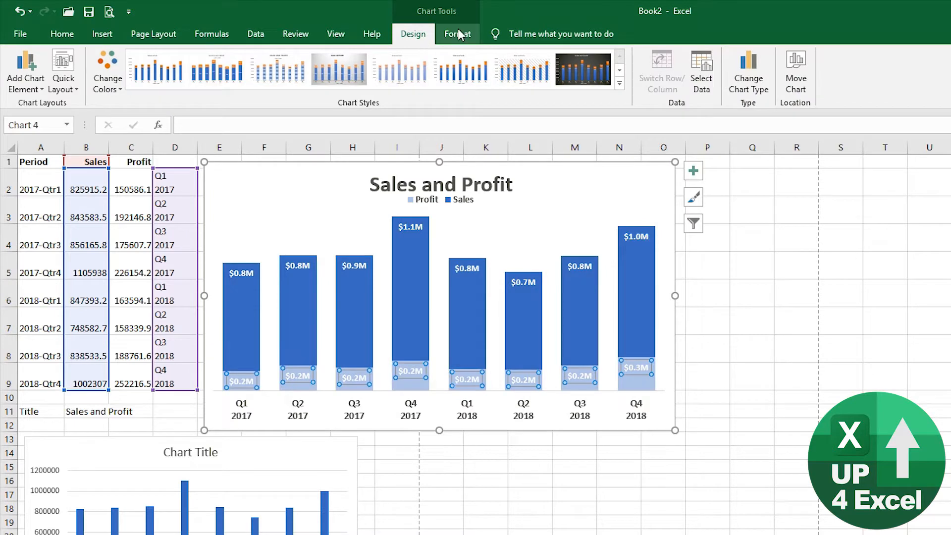
{"action": "left_click", "coordinate": [63, 34]}
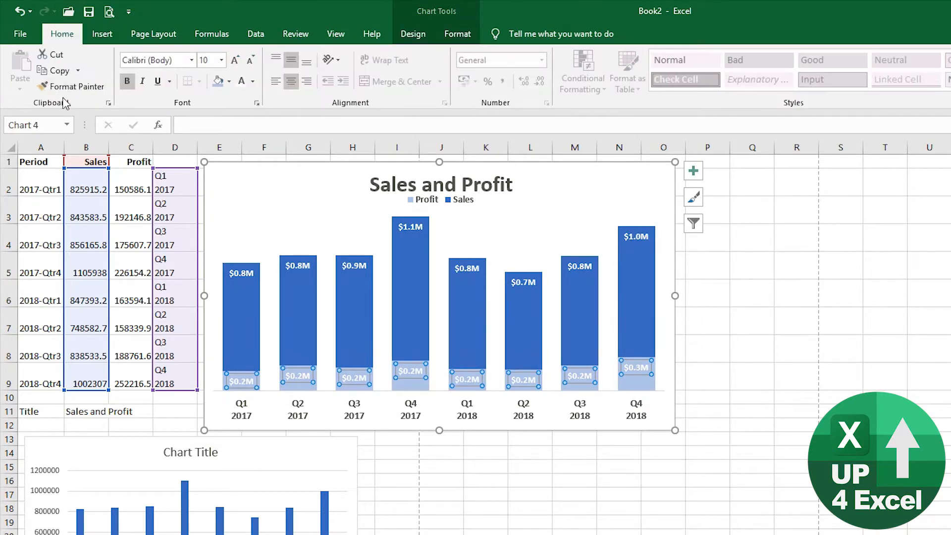
{"action": "left_click", "coordinate": [253, 82]}
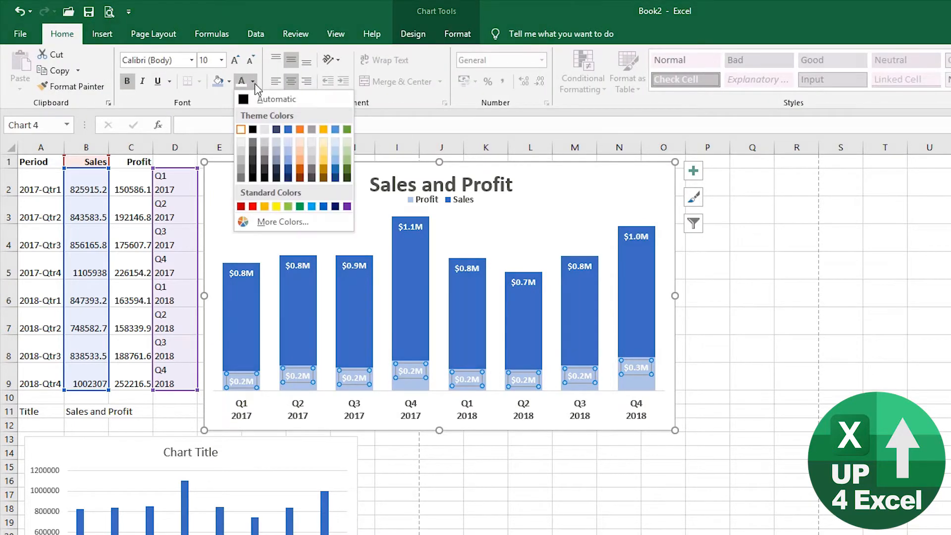
{"action": "left_click", "coordinate": [250, 99]}
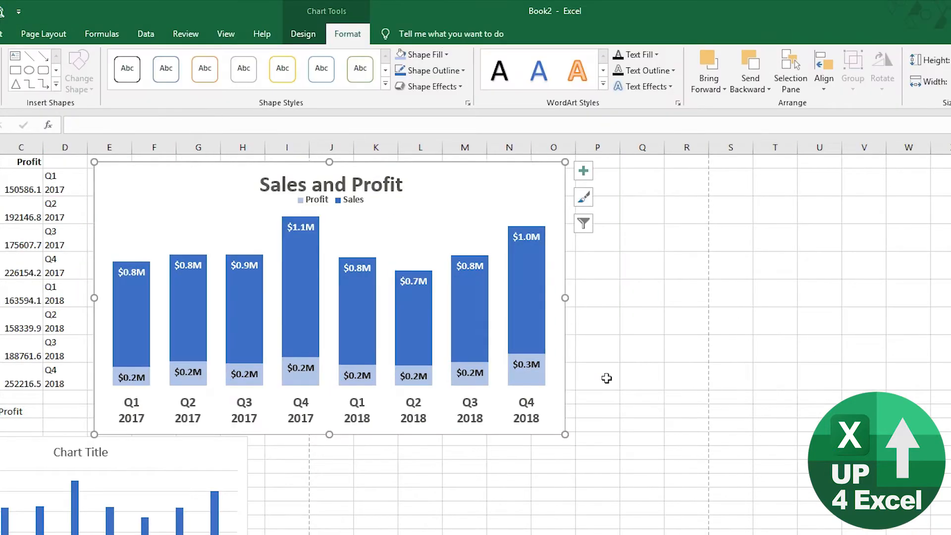
{"action": "left_click", "coordinate": [301, 270]}
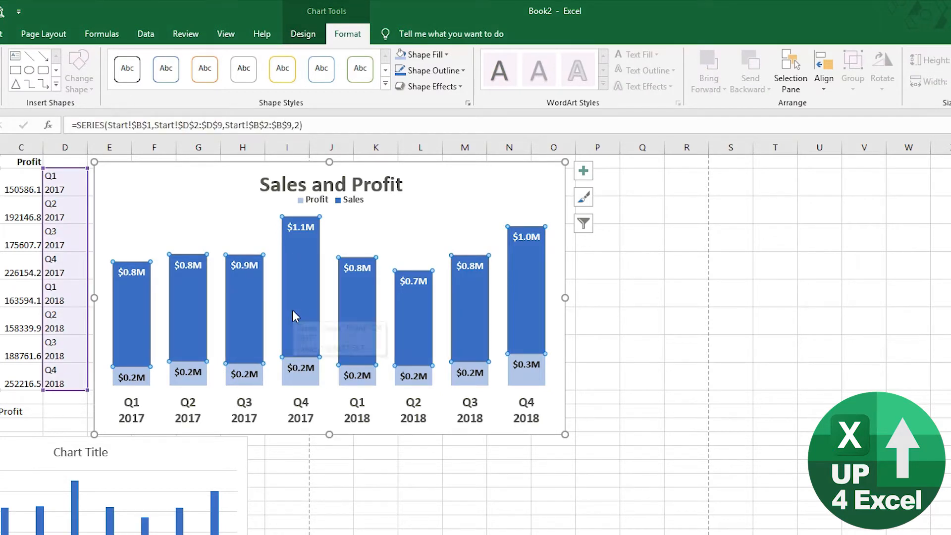
{"action": "mouse_move", "coordinate": [293, 316]}
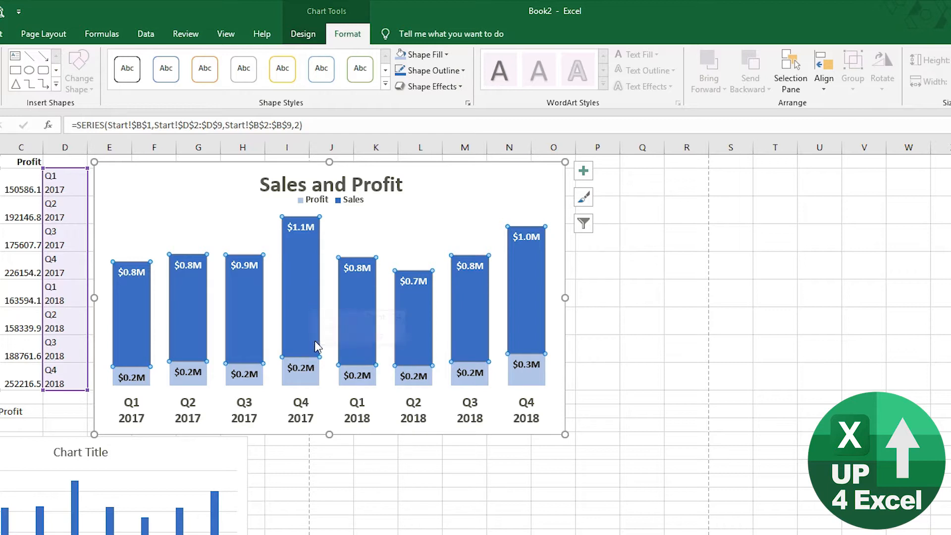
{"action": "mouse_move", "coordinate": [317, 336]}
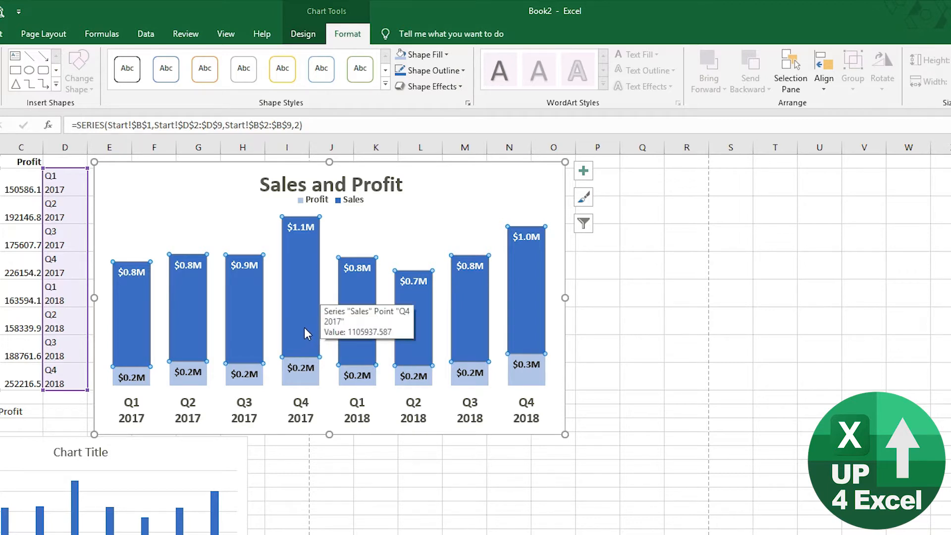
{"action": "left_click", "coordinate": [299, 294]}
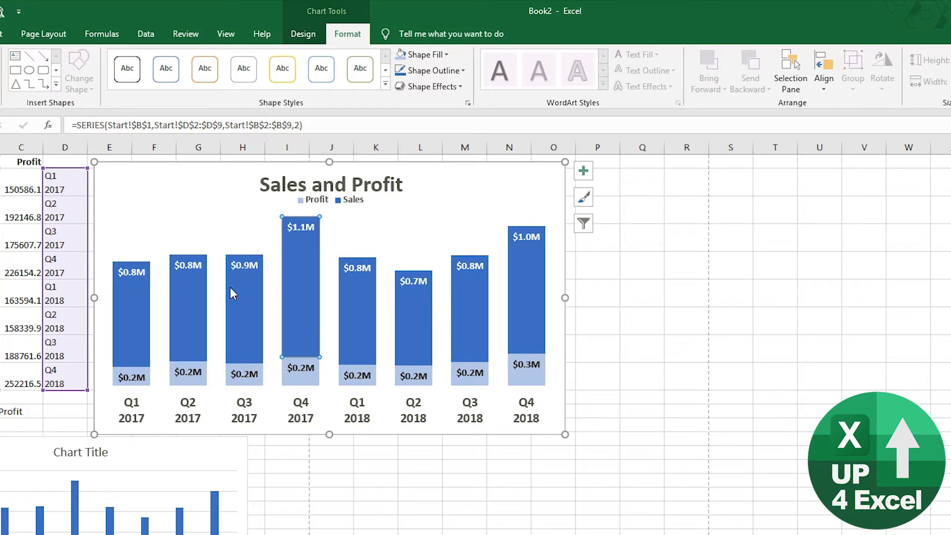
{"action": "left_click", "coordinate": [414, 229]}
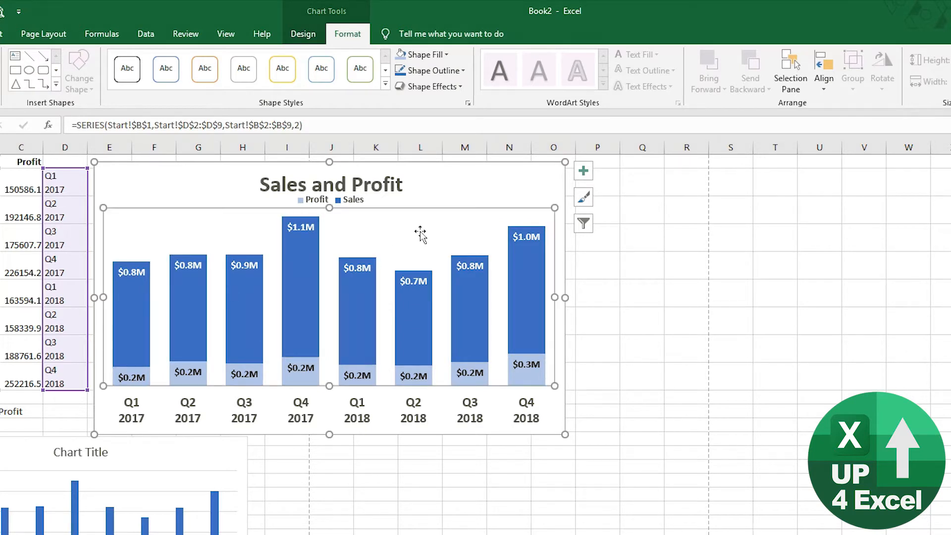
Step: Fill only the Q4 2017 column of the Sales series with the theme green
{"action": "left_click", "coordinate": [368, 302]}
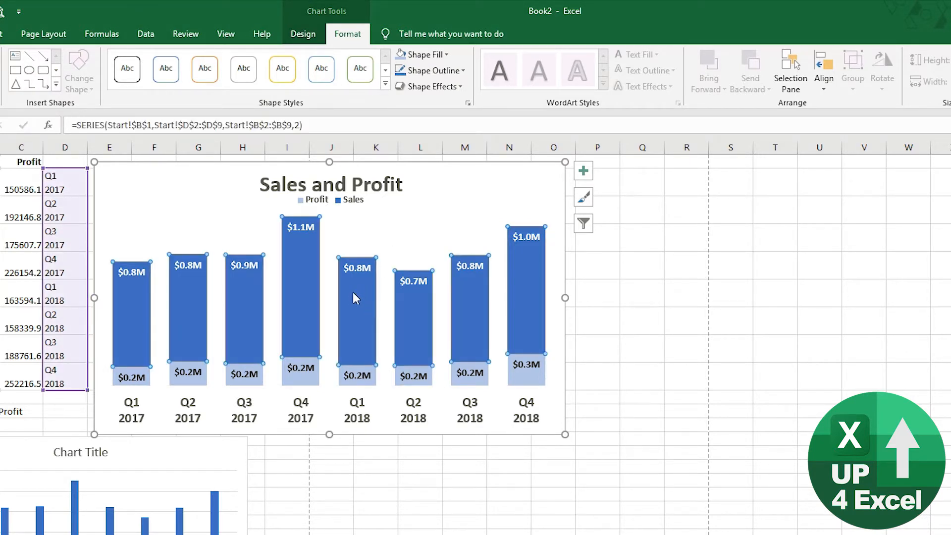
{"action": "left_click", "coordinate": [295, 275]}
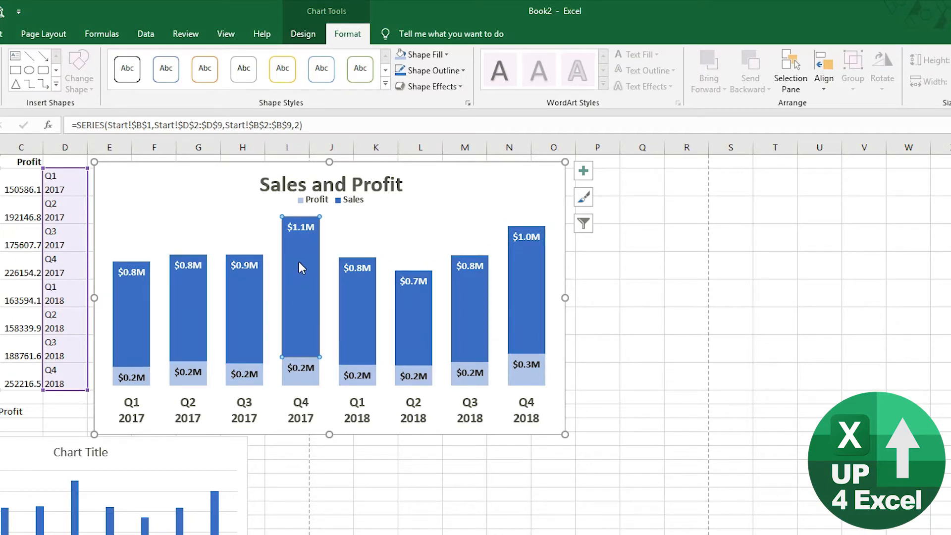
{"action": "left_click", "coordinate": [449, 54]}
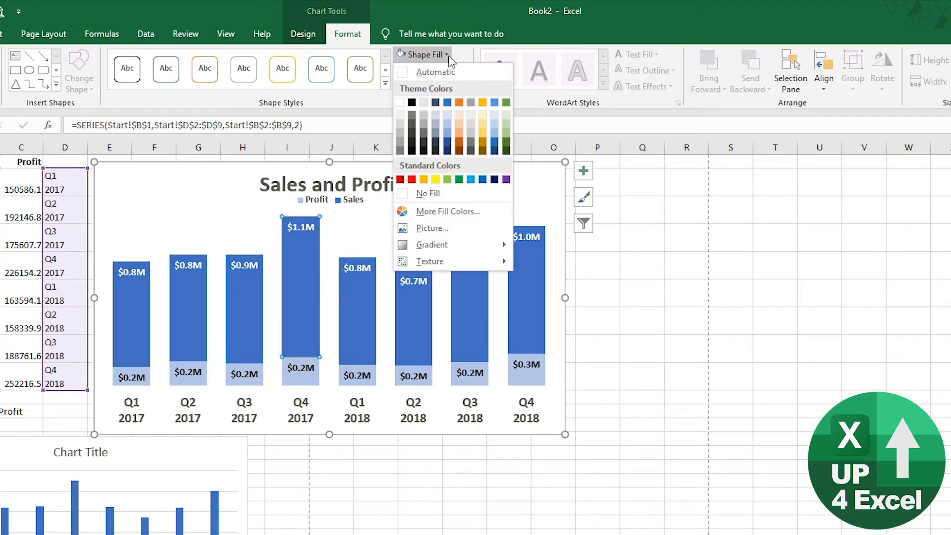
{"action": "left_click", "coordinate": [506, 101]}
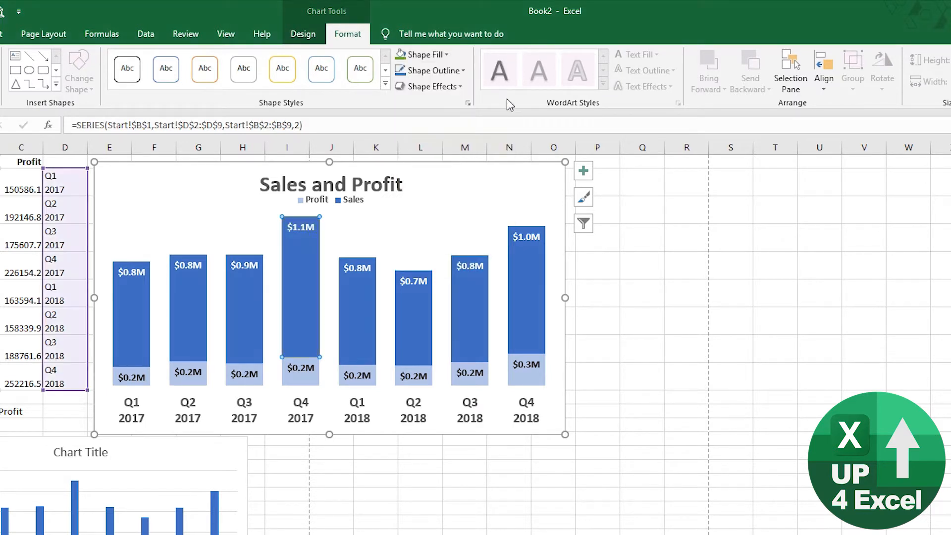
Step: Fill only the Q4 2017 segment of the Profit series with the second-lightest tint of the theme green
{"action": "left_click", "coordinate": [311, 385]}
{"action": "left_click", "coordinate": [310, 384]}
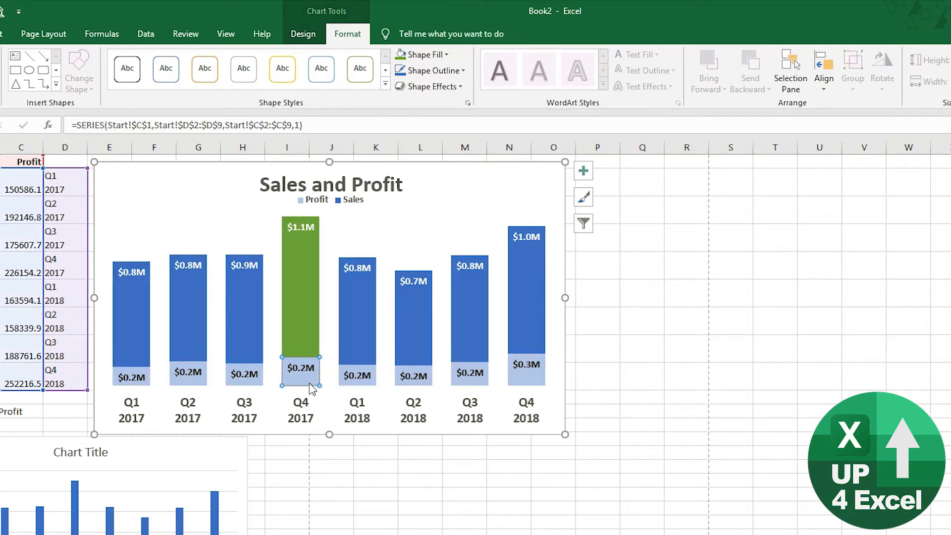
{"action": "left_click", "coordinate": [439, 54]}
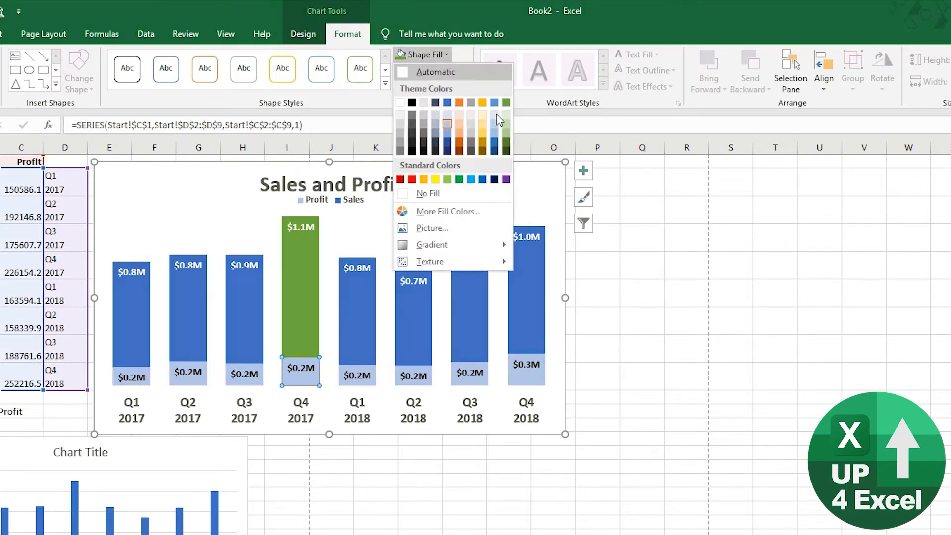
{"action": "left_click", "coordinate": [508, 124]}
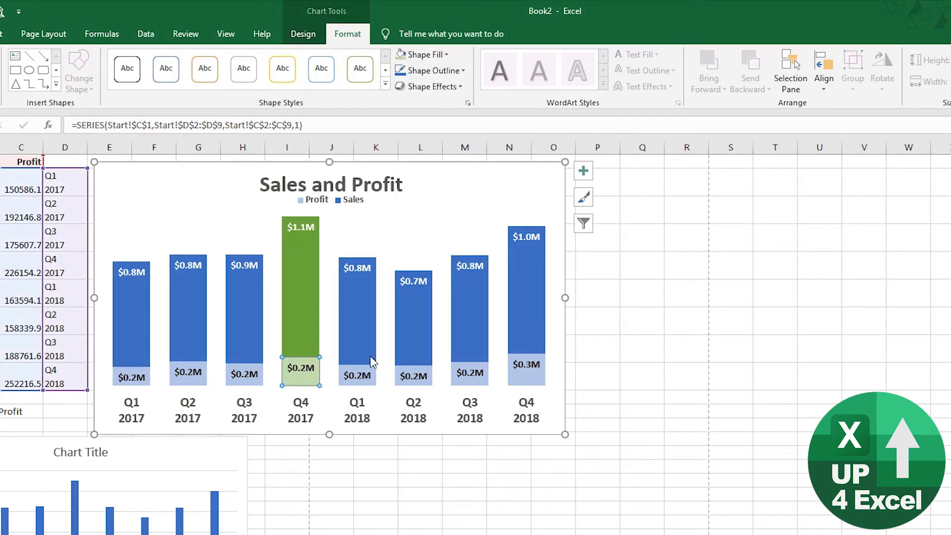
Step: Fill only the Q4 2018 column of the Sales series with the theme gold
{"action": "left_click", "coordinate": [523, 379]}
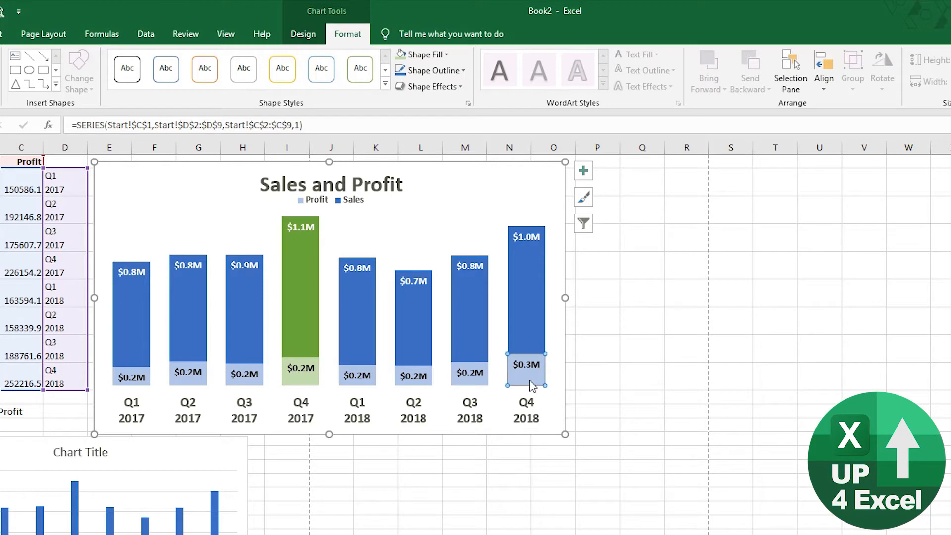
{"action": "left_click", "coordinate": [531, 333]}
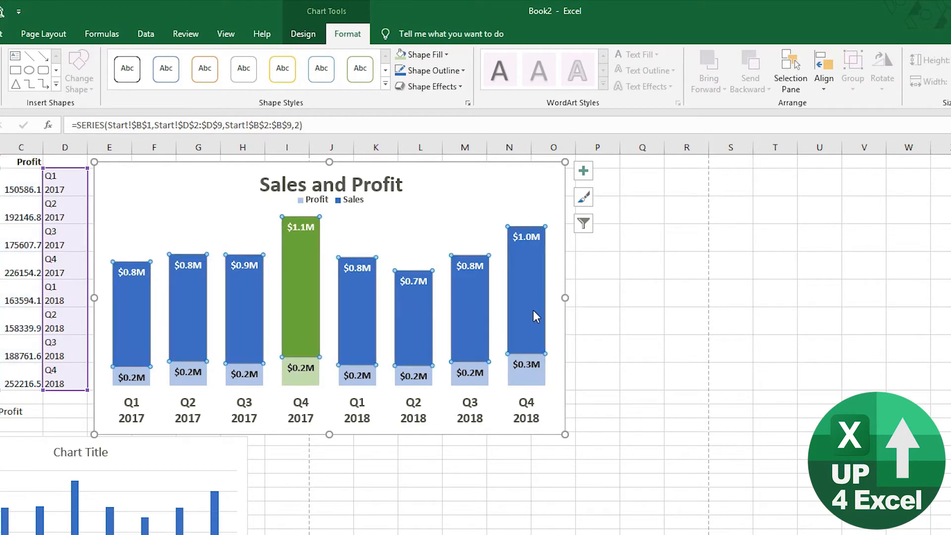
{"action": "left_click", "coordinate": [533, 309]}
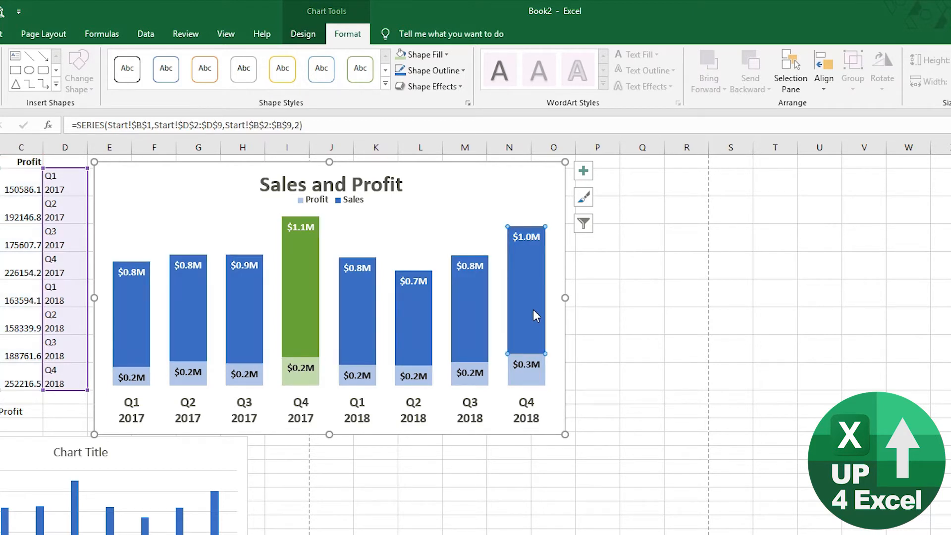
{"action": "left_click", "coordinate": [446, 54]}
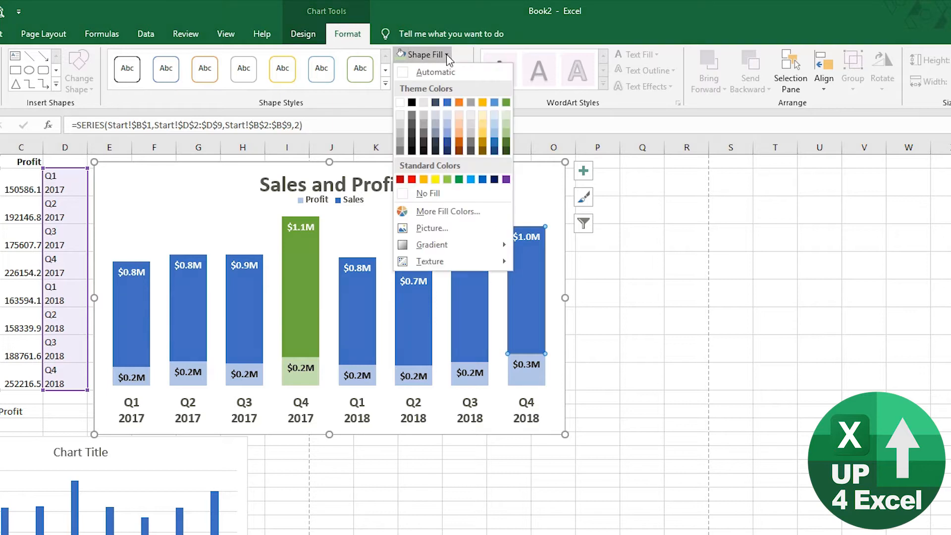
{"action": "left_click", "coordinate": [482, 102]}
Step: Fill only the Q4 2018 segment of the Profit series with the second-lightest tint of the theme gold
{"action": "left_click", "coordinate": [533, 380]}
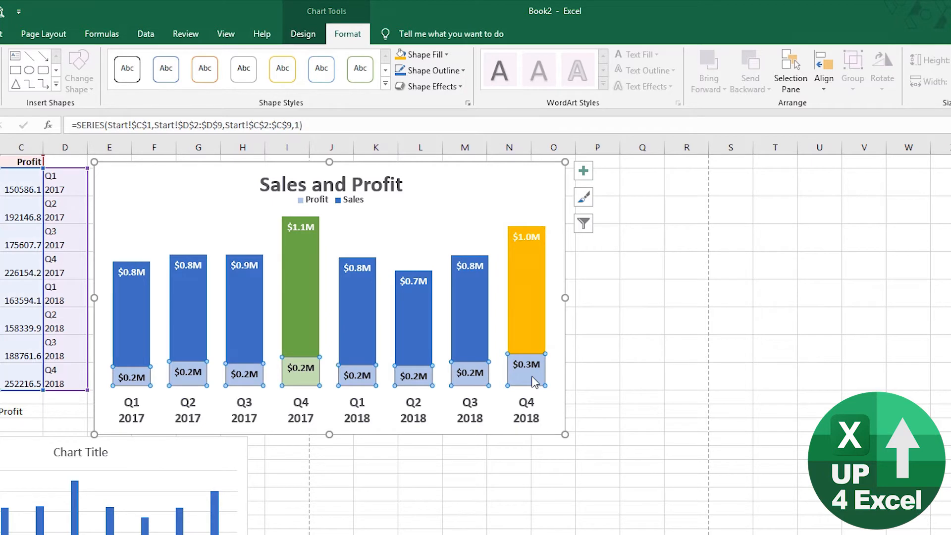
{"action": "left_click", "coordinate": [533, 381]}
{"action": "left_click", "coordinate": [448, 55]}
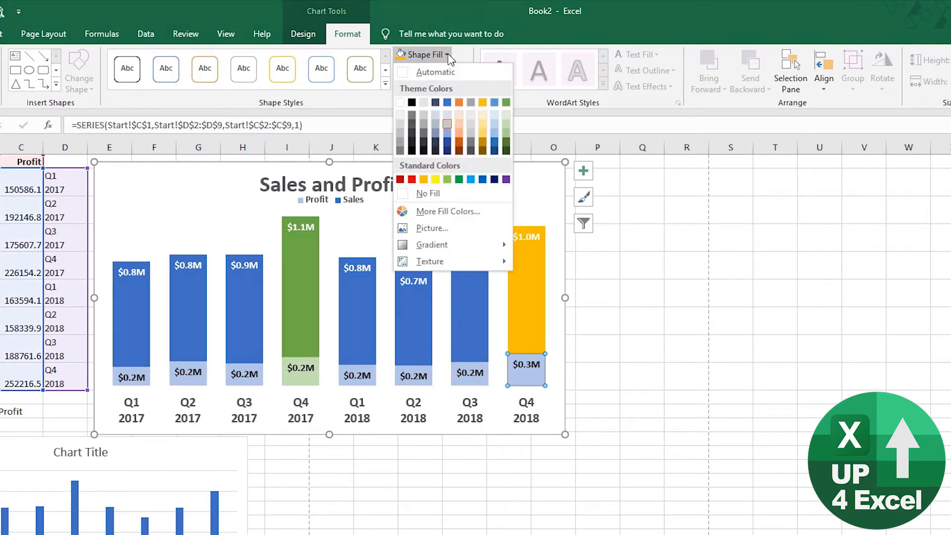
{"action": "left_click", "coordinate": [483, 124]}
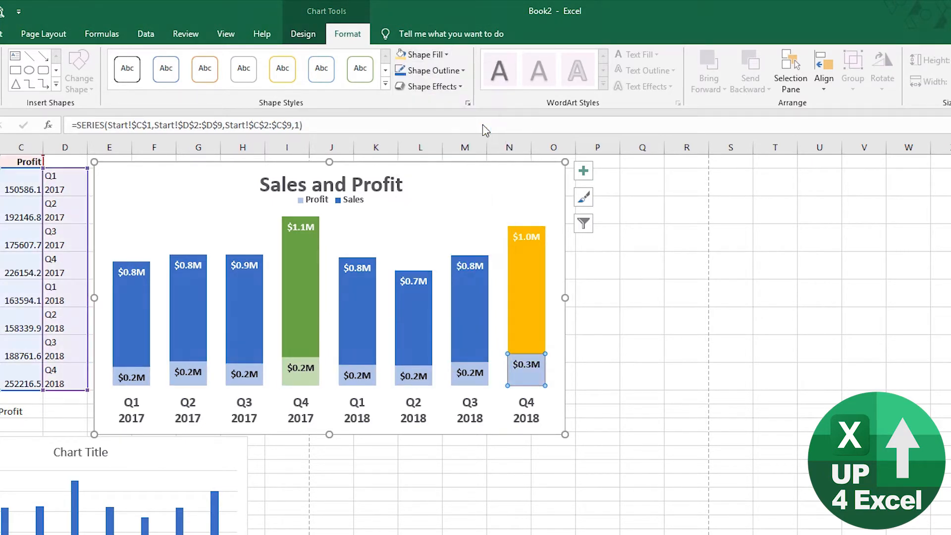
Step: On the Start sheet, draw a rectangle with rounded top corners, about 4.3 cm high and 1.9 cm wide, below the Sales and Profit chart
{"action": "left_click", "coordinate": [481, 191]}
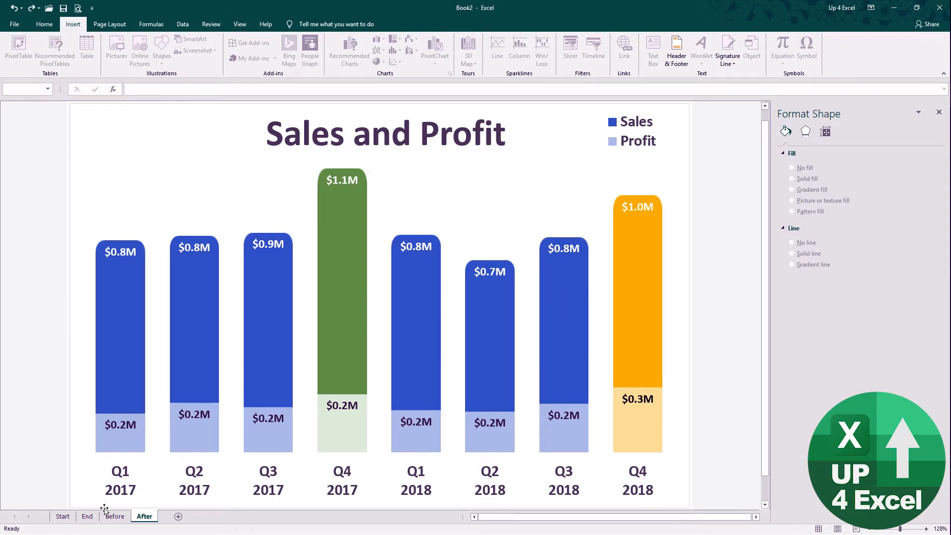
{"action": "left_click", "coordinate": [62, 515]}
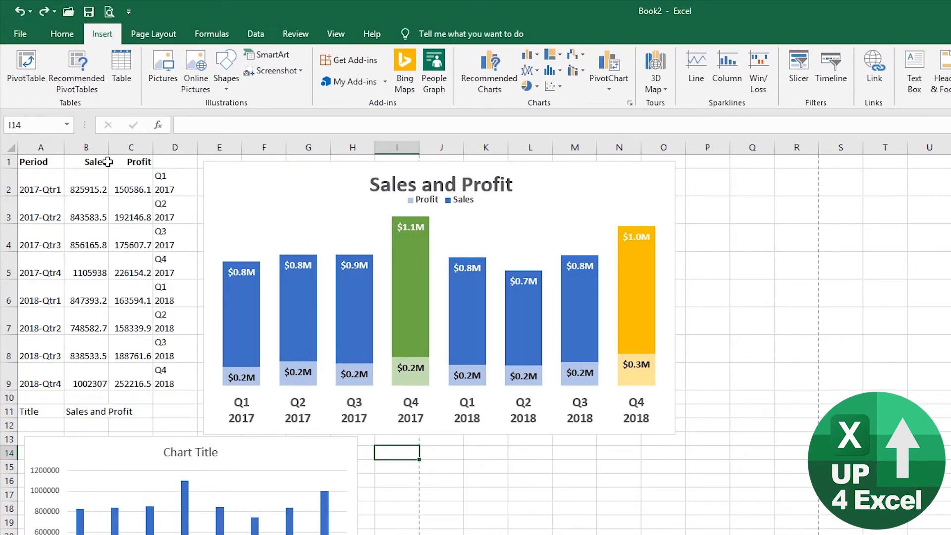
{"action": "left_click", "coordinate": [226, 74]}
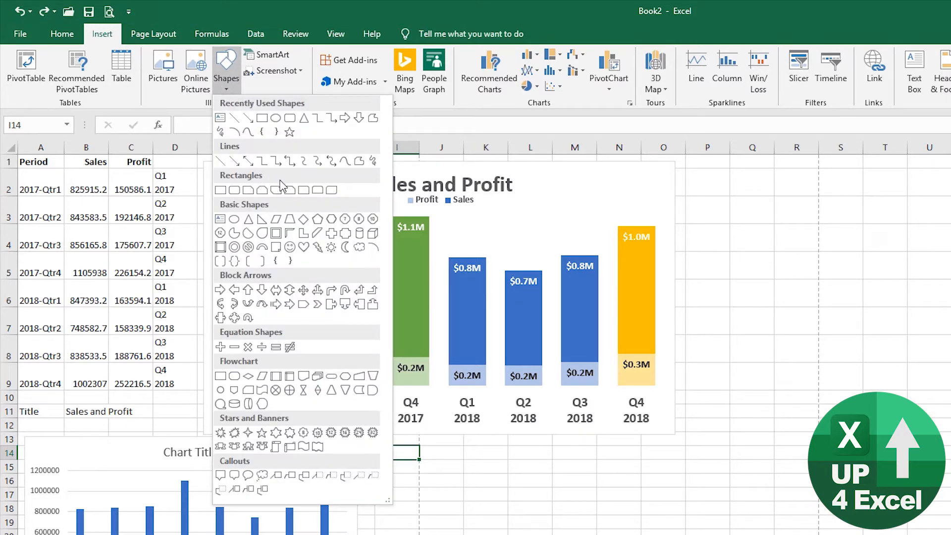
{"action": "left_click", "coordinate": [319, 192]}
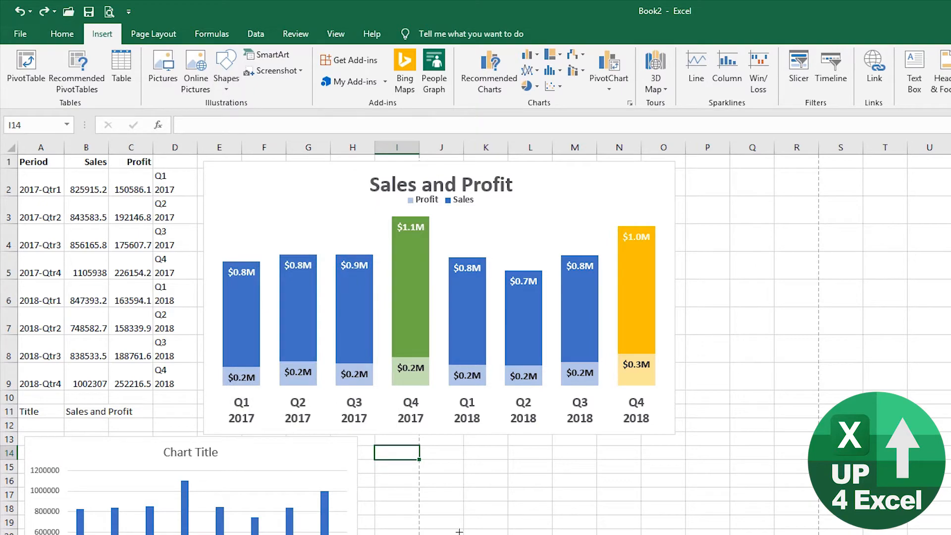
{"action": "left_click_drag", "start_coordinate": [425, 467], "coordinate": [483, 534]}
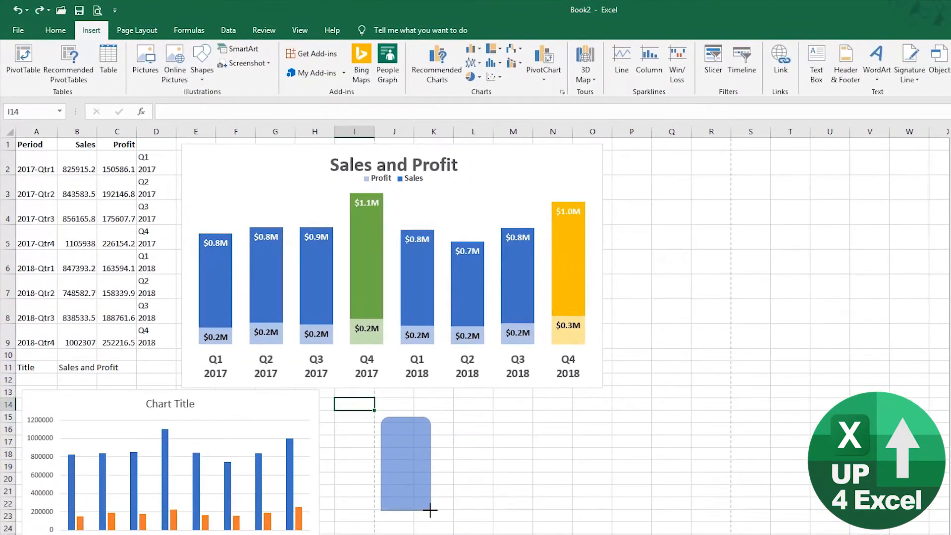
{"action": "left_click_drag", "start_coordinate": [430, 510], "coordinate": [425, 517]}
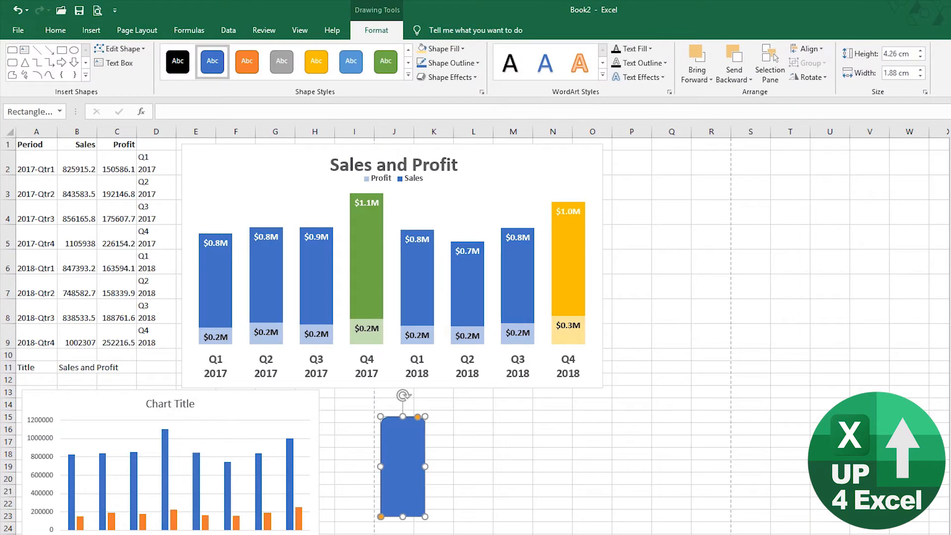
Step: Format the rounded-top rectangle with a solid fill and no outline
{"action": "key", "text": "ctrl+1"}
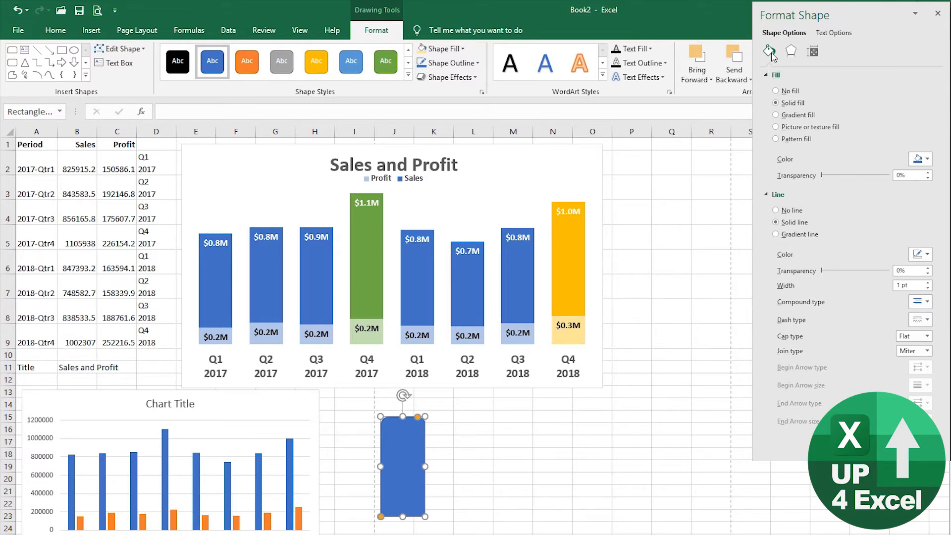
{"action": "left_click", "coordinate": [776, 115]}
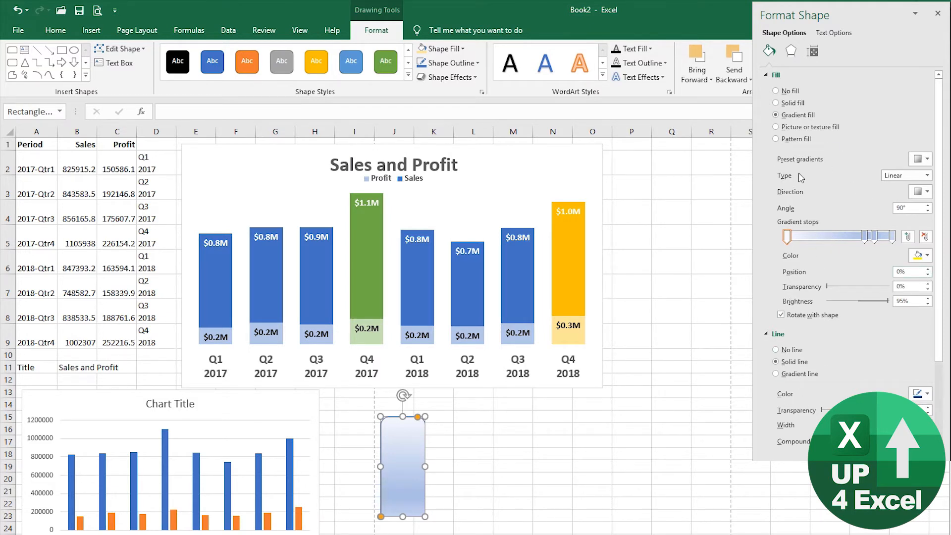
{"action": "left_click", "coordinate": [780, 102]}
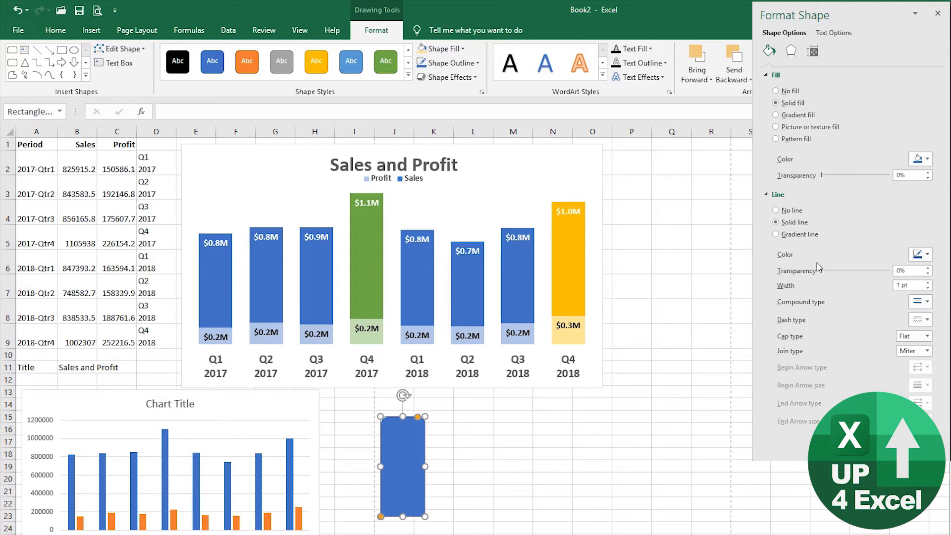
{"action": "left_click", "coordinate": [775, 211]}
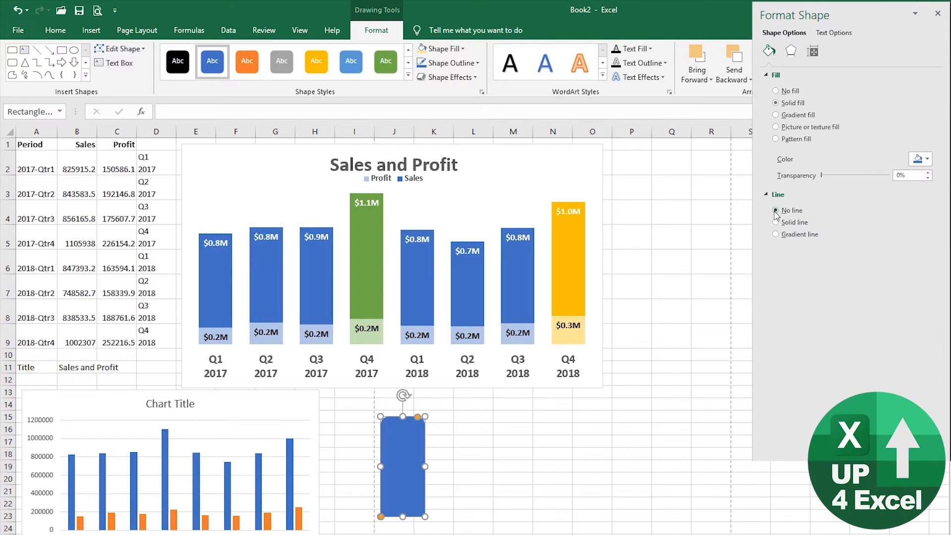
{"action": "left_click", "coordinate": [464, 454]}
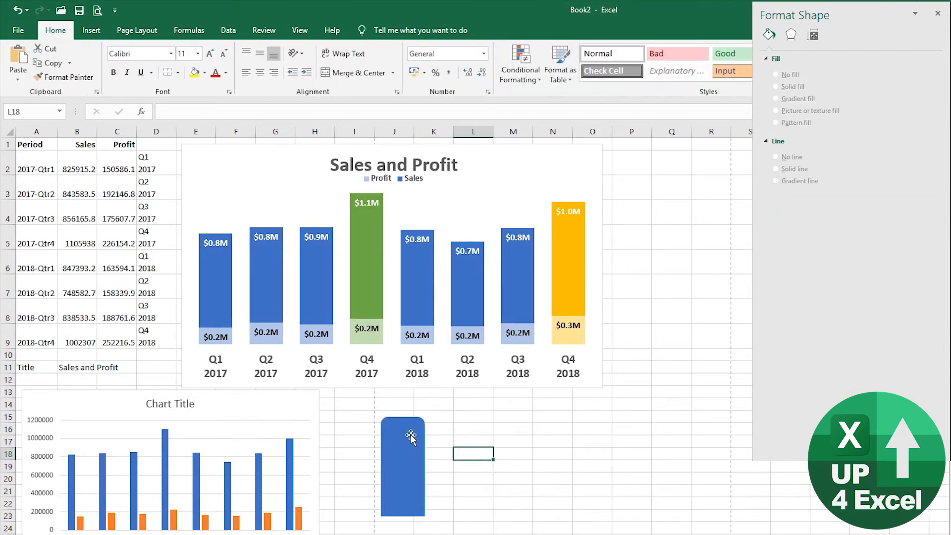
Step: Copy the blue rounded-top rectangle and paste it onto the columns of the whole Sales series
{"action": "left_click", "coordinate": [412, 469]}
{"action": "key", "text": "ctrl+c"}
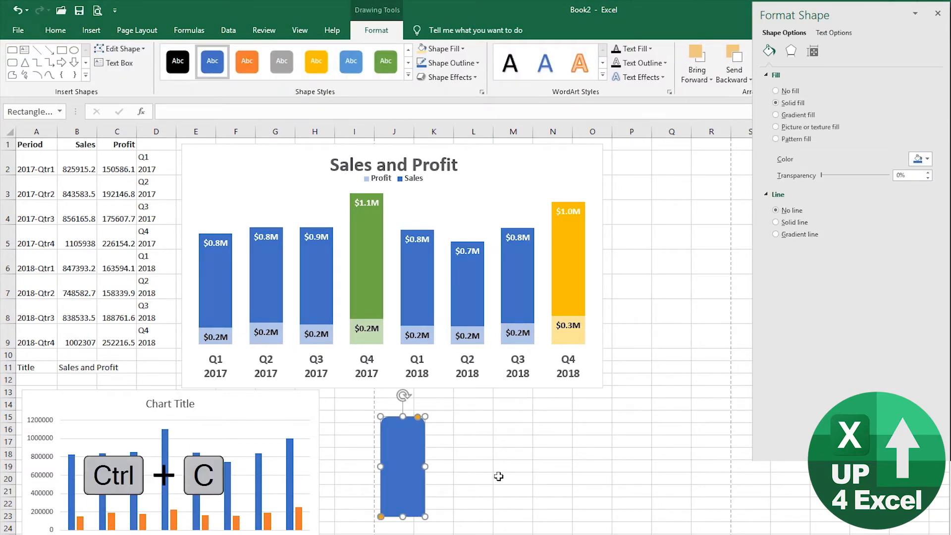
{"action": "left_click", "coordinate": [218, 280]}
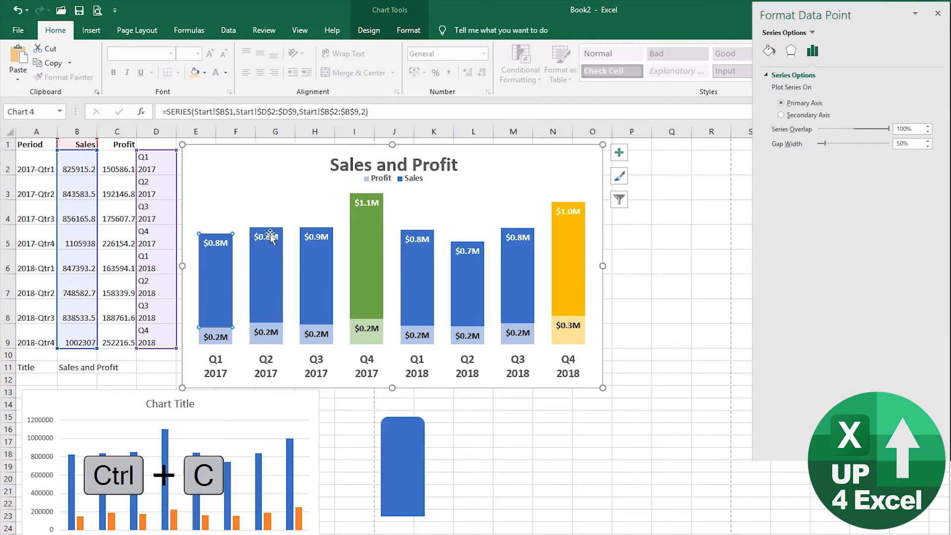
{"action": "left_click", "coordinate": [265, 267]}
{"action": "left_click", "coordinate": [286, 188]}
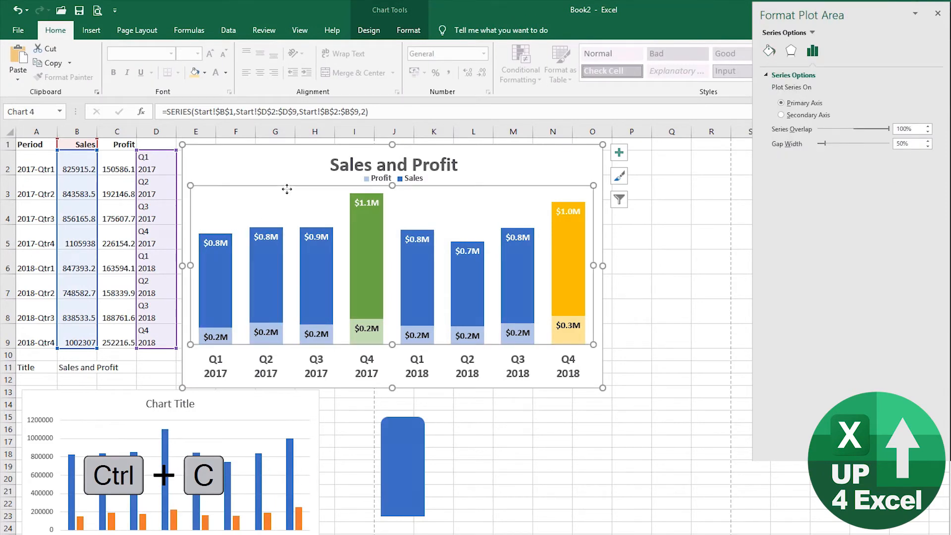
{"action": "left_click", "coordinate": [318, 271]}
{"action": "key", "text": "ctrl+v"}
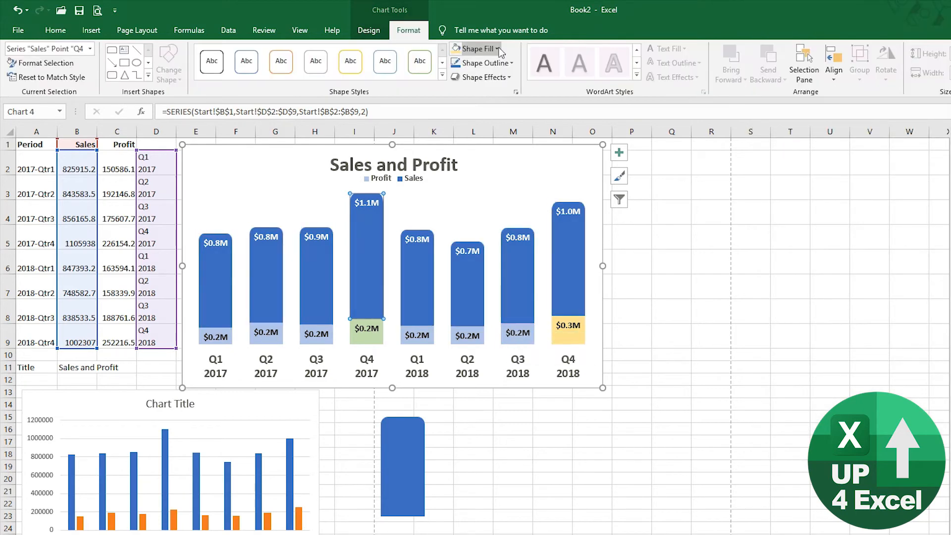
Step: Try to recolor only the Q4 2017 Sales column with the theme green as its shape fill
{"action": "left_click", "coordinate": [497, 49]}
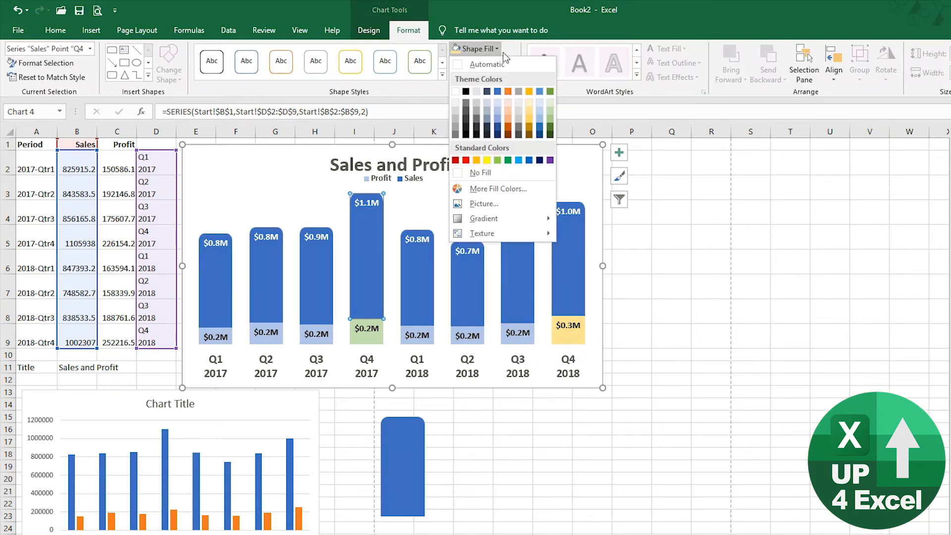
{"action": "left_click", "coordinate": [551, 90]}
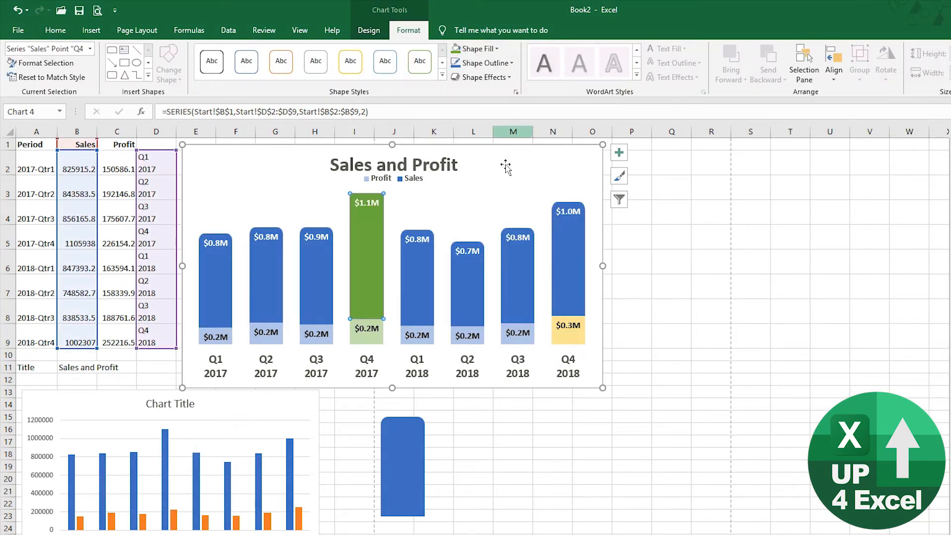
{"action": "left_click", "coordinate": [464, 431]}
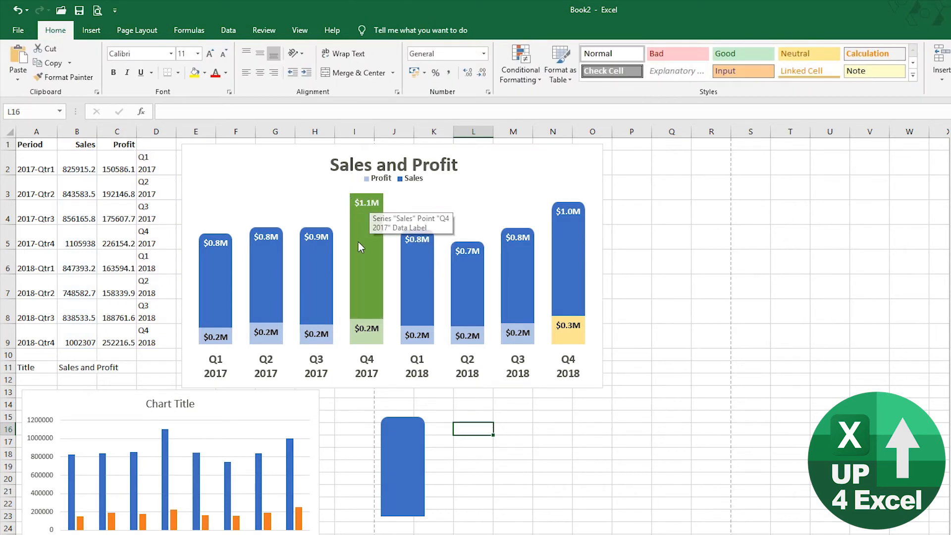
Step: Recolor the rounded-top rectangle with the theme green and paste a copy onto only the Q4 2017 Sales column
{"action": "left_click", "coordinate": [402, 468]}
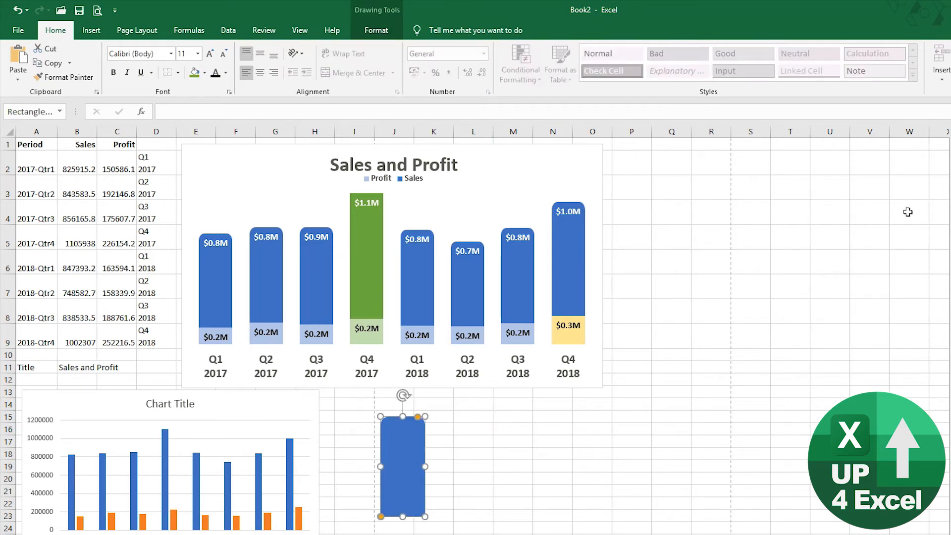
{"action": "key", "text": "ctrl+1"}
{"action": "left_click", "coordinate": [919, 158]}
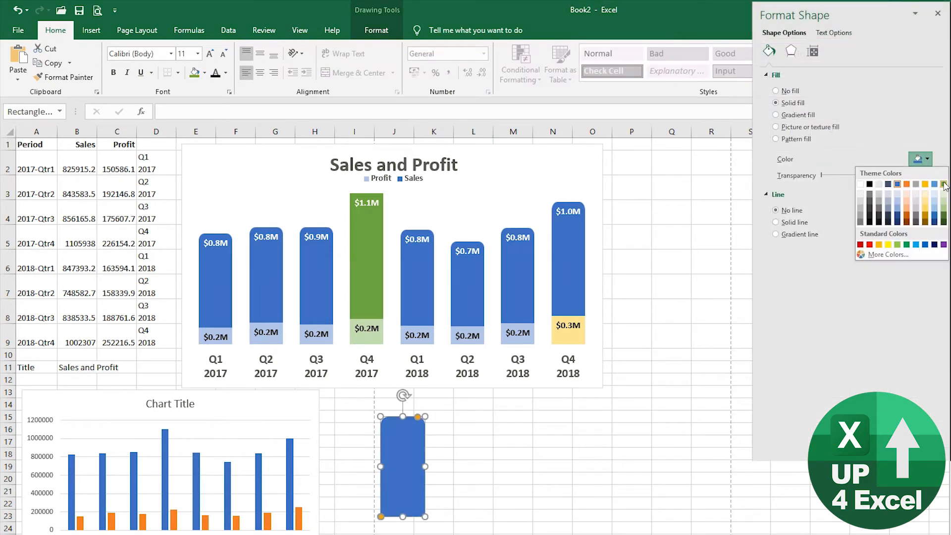
{"action": "left_click", "coordinate": [943, 182]}
{"action": "key", "text": "ctrl+c"}
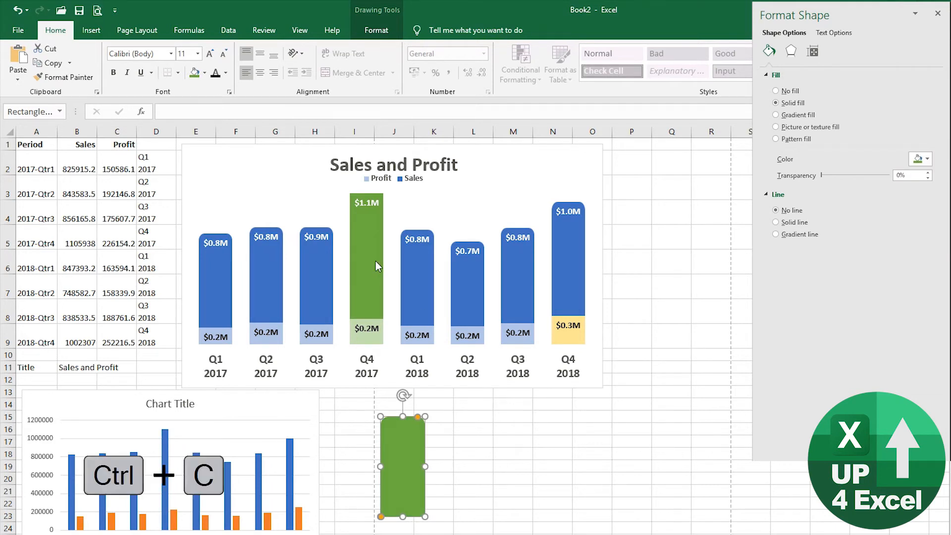
{"action": "left_click", "coordinate": [376, 260]}
{"action": "left_click", "coordinate": [369, 261]}
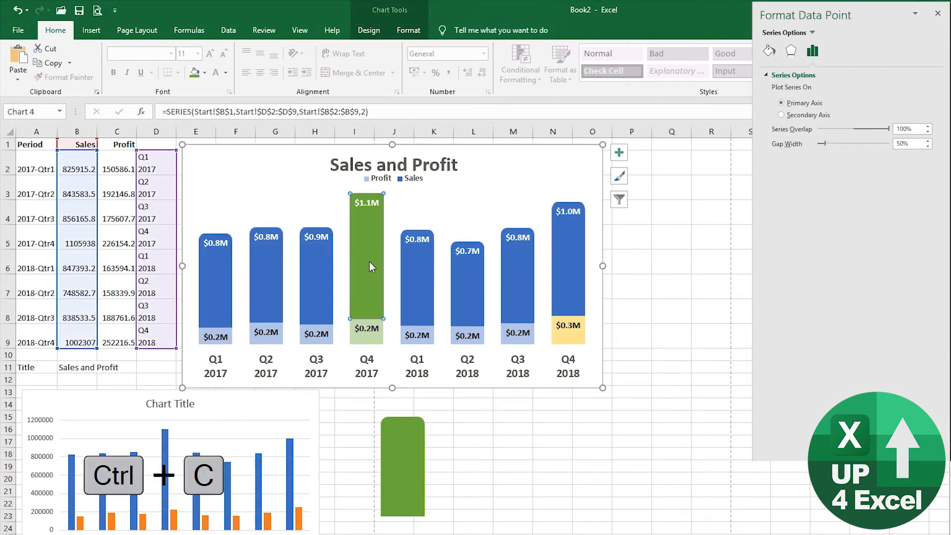
{"action": "key", "text": "ctrl+v"}
Step: Recolor the rounded-top rectangle with the theme gold and paste a copy onto only the Q4 2018 Sales column
{"action": "mouse_move", "coordinate": [558, 267]}
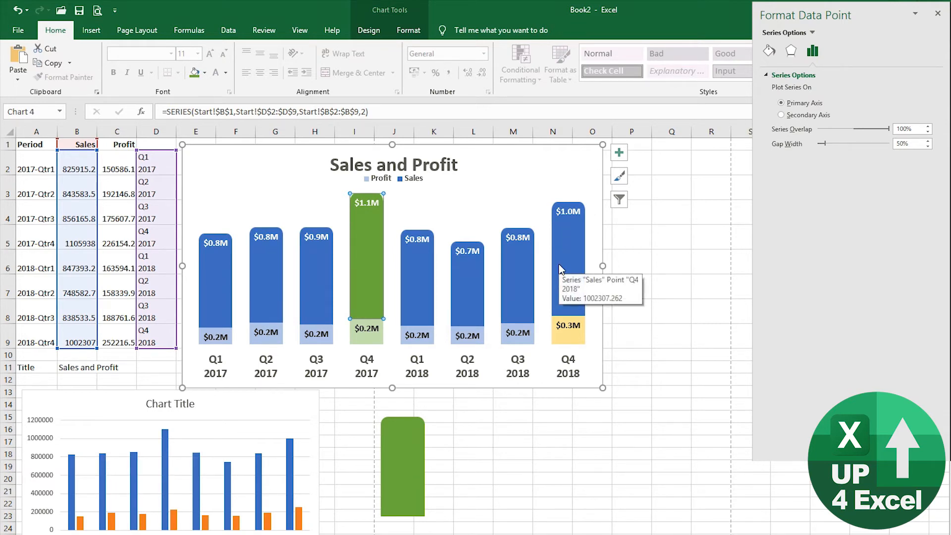
{"action": "left_click", "coordinate": [395, 480]}
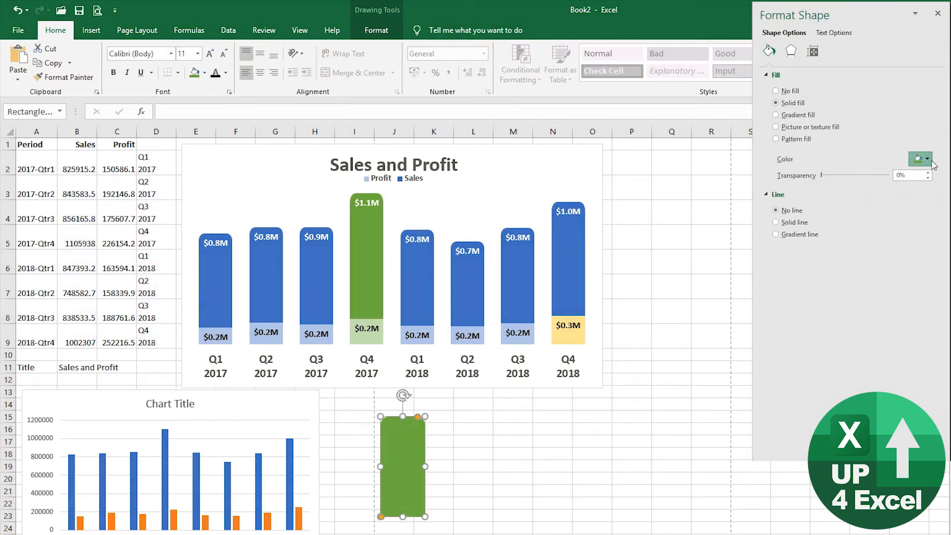
{"action": "left_click", "coordinate": [933, 165]}
{"action": "left_click", "coordinate": [925, 178]}
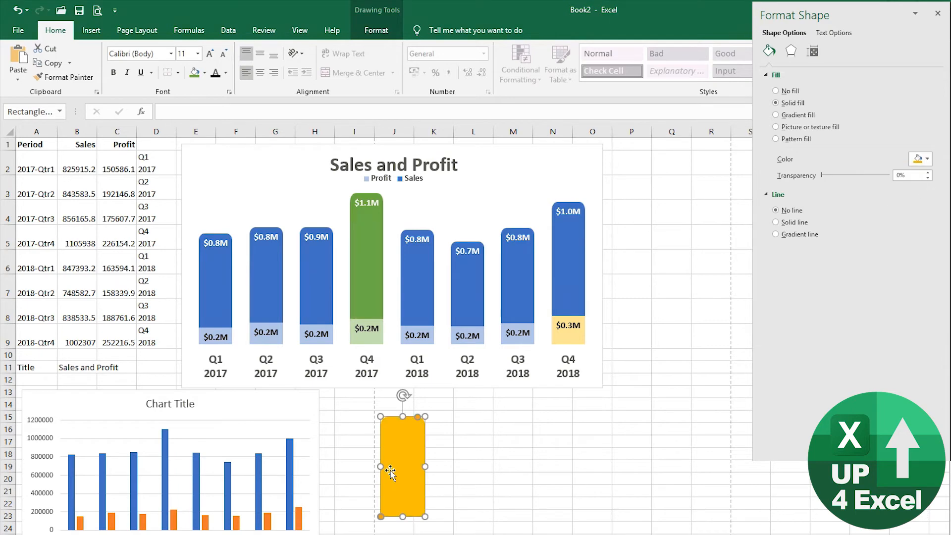
{"action": "key", "text": "ctrl+c"}
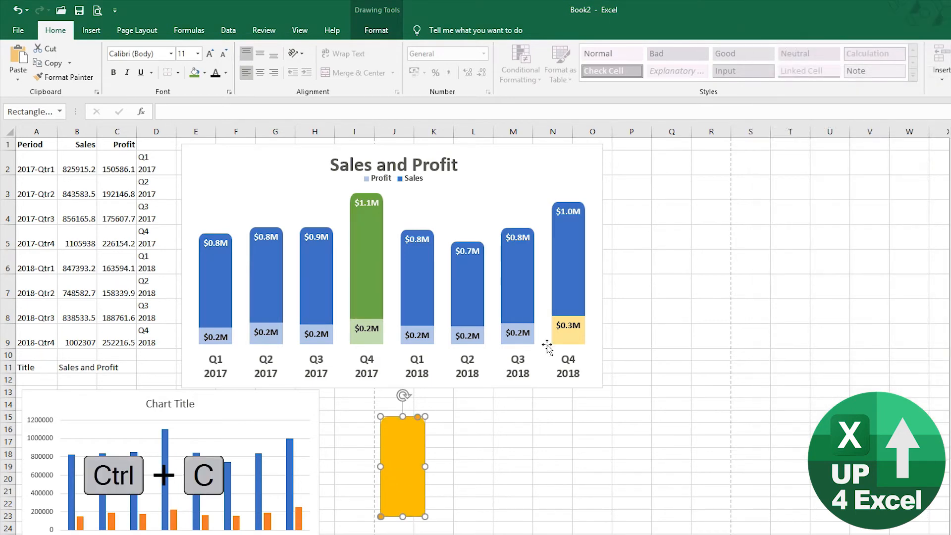
{"action": "left_click", "coordinate": [578, 272]}
{"action": "left_click", "coordinate": [579, 271]}
{"action": "key", "text": "ctrl+v"}
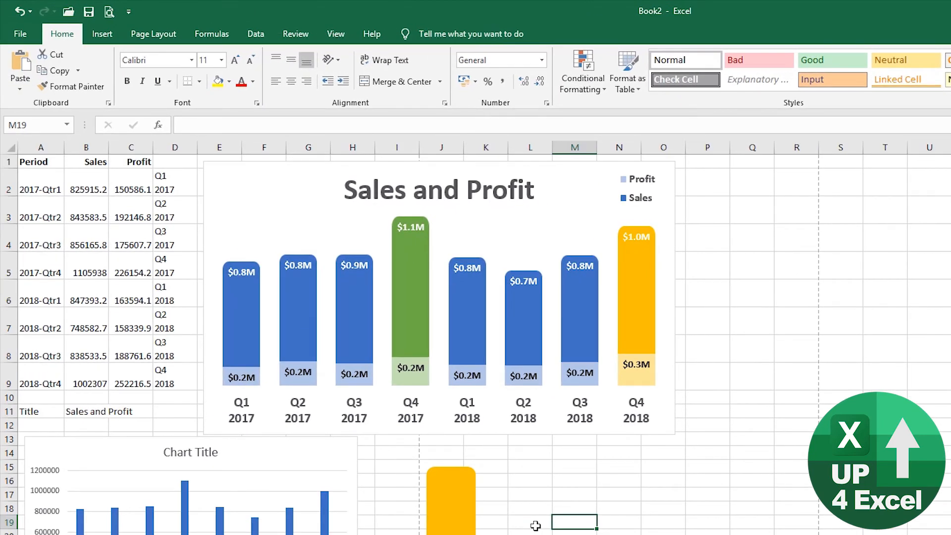
Step: Copy the Sales and Profit chart as a picture, as shown on screen in Picture format, and paste it into the sheet
{"action": "left_click", "coordinate": [557, 173]}
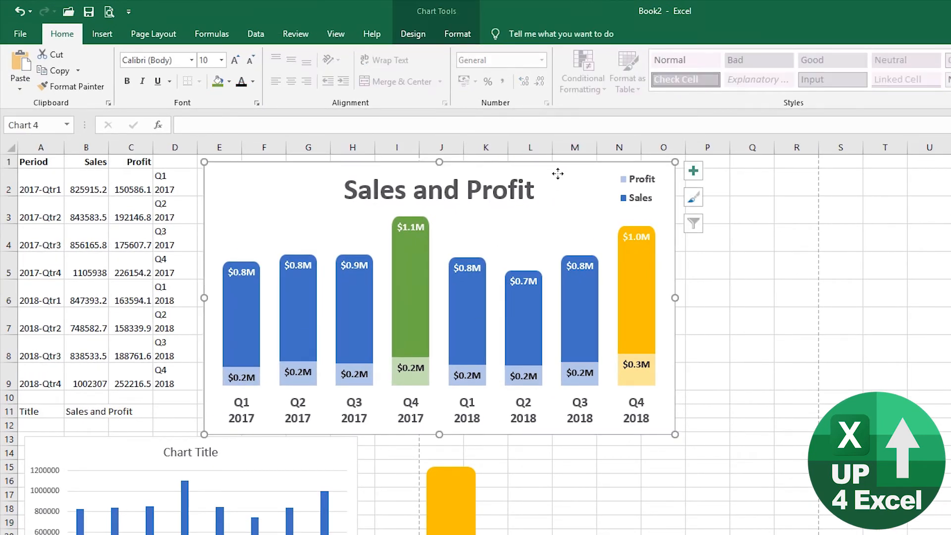
{"action": "left_click", "coordinate": [77, 71]}
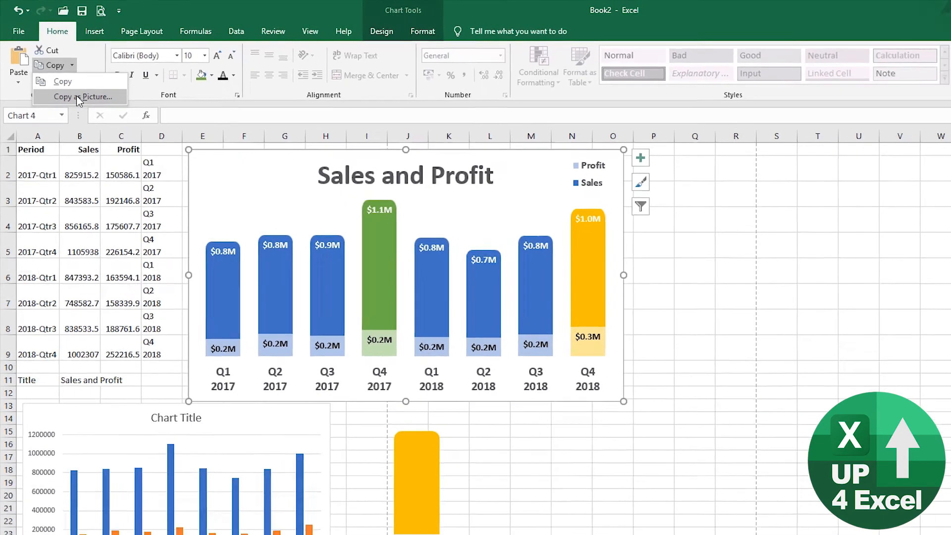
{"action": "left_click", "coordinate": [83, 104]}
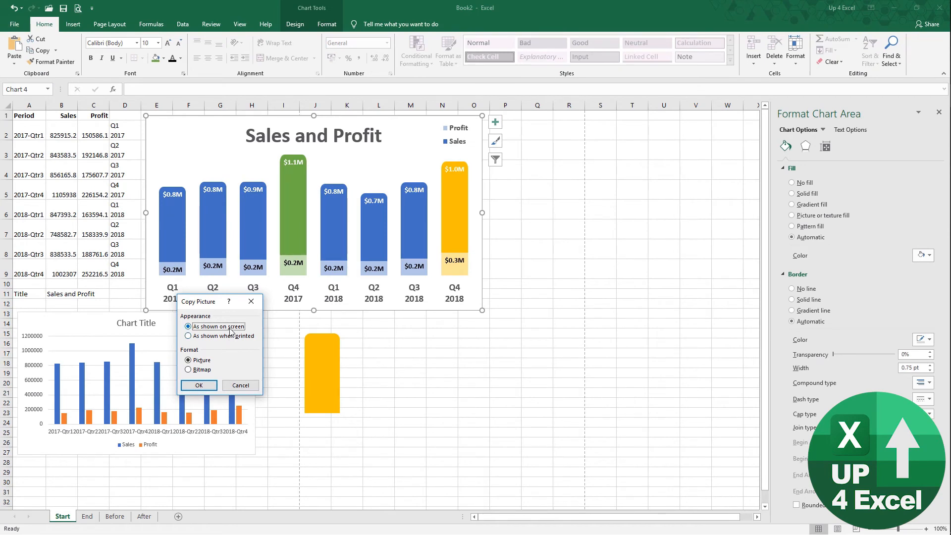
{"action": "left_click", "coordinate": [199, 385]}
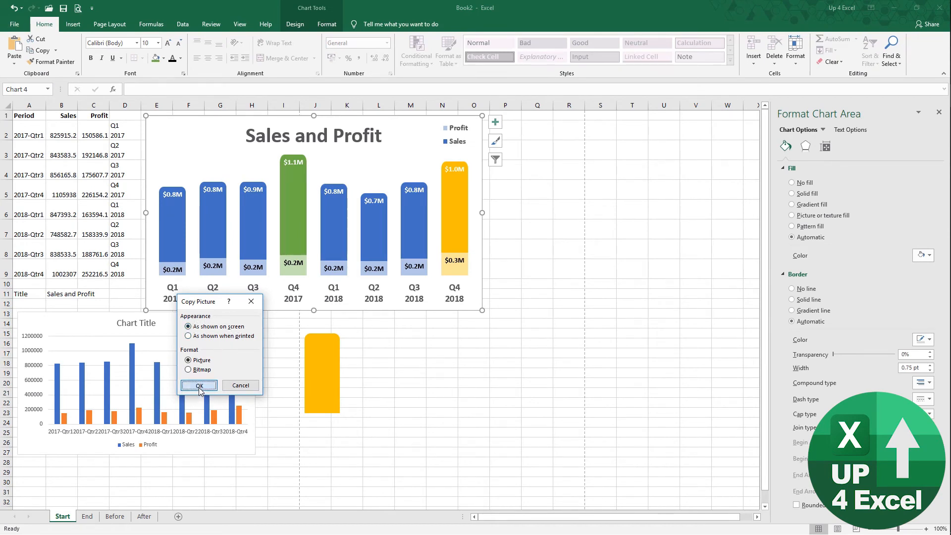
{"action": "left_click", "coordinate": [442, 342]}
{"action": "key", "text": "ctrl+v"}
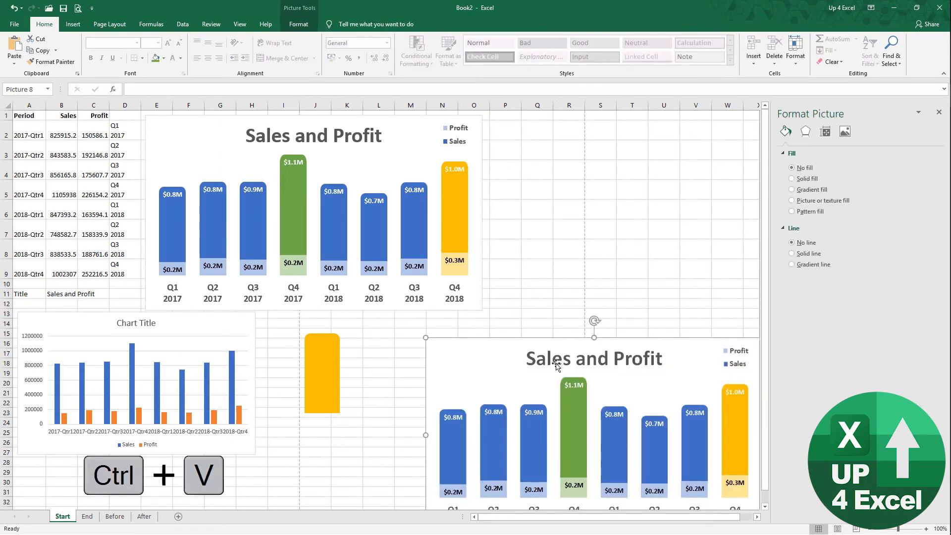
Step: Shrink the pasted chart picture proportionally and move it below the original chart, clear of the gold rectangle
{"action": "left_click_drag", "start_coordinate": [555, 365], "coordinate": [501, 227]}
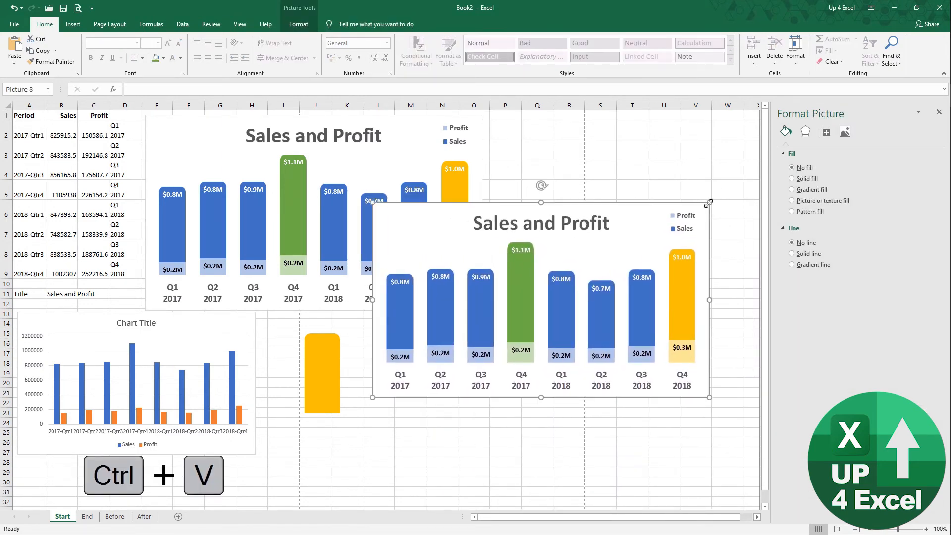
{"action": "left_click_drag", "start_coordinate": [707, 203], "coordinate": [639, 243]}
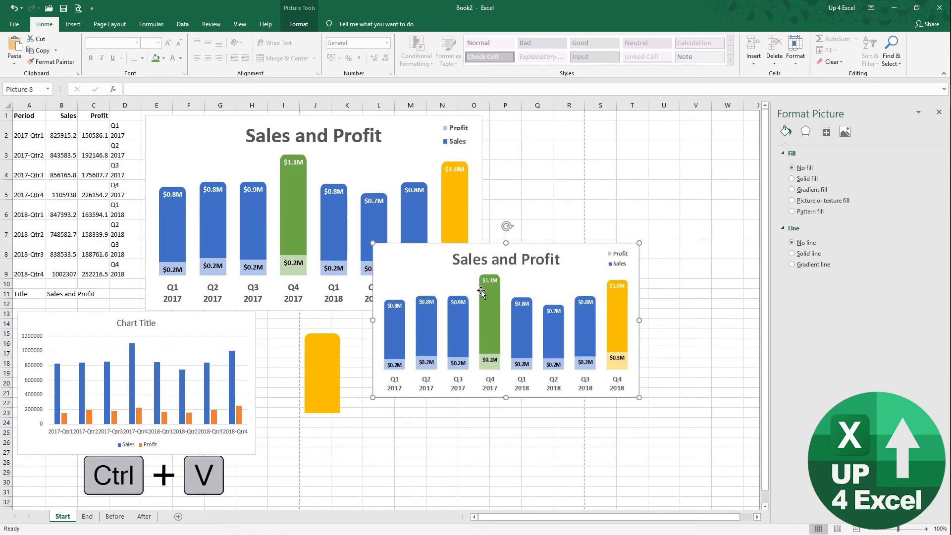
{"action": "left_click_drag", "start_coordinate": [443, 284], "coordinate": [481, 366]}
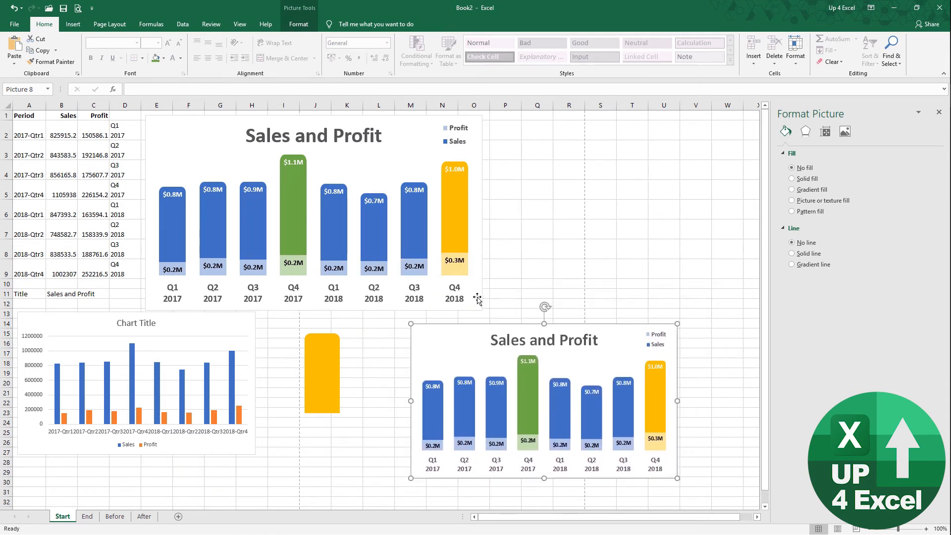
Step: Try a smaller size for the original Sales and Profit chart, and undo back to before the chart picture was pasted
{"action": "left_click", "coordinate": [477, 299]}
{"action": "left_click_drag", "start_coordinate": [483, 309], "coordinate": [435, 266]}
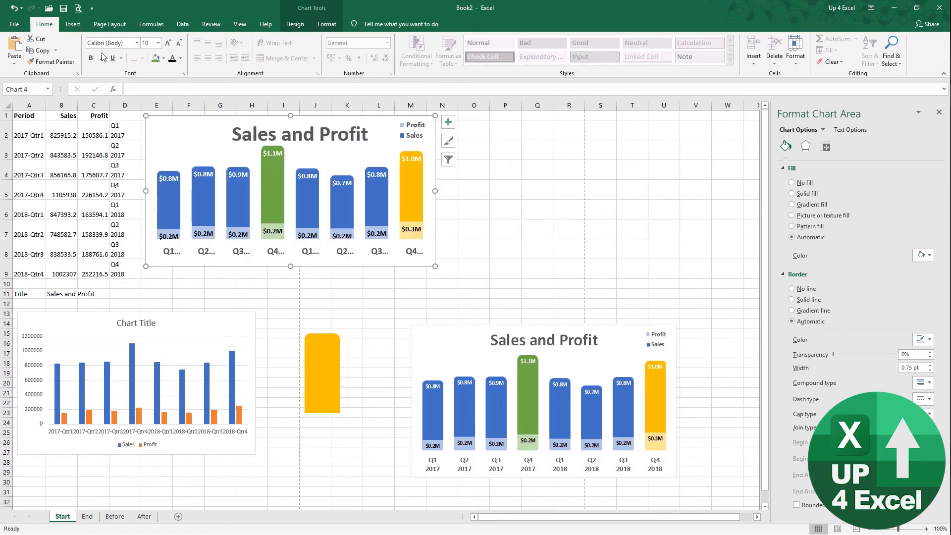
{"action": "left_click", "coordinate": [14, 8]}
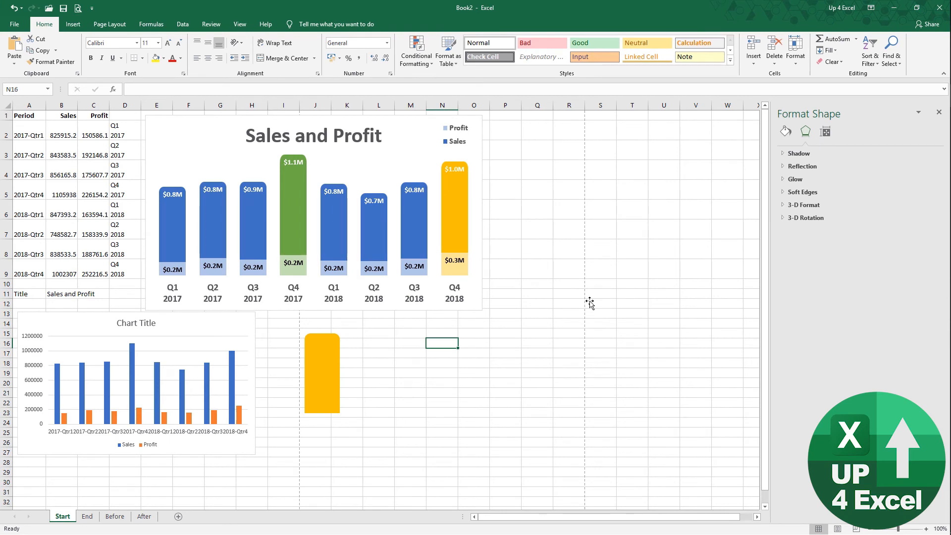
Step: Save the formatted Sales and Profit chart as a chart template in the Charts templates folder
{"action": "left_click", "coordinate": [413, 121]}
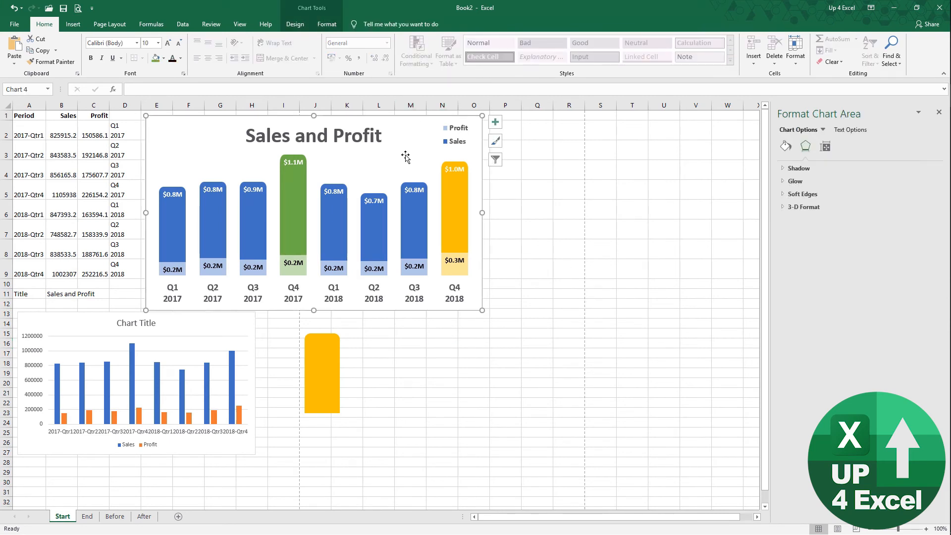
{"action": "right_click", "coordinate": [403, 140]}
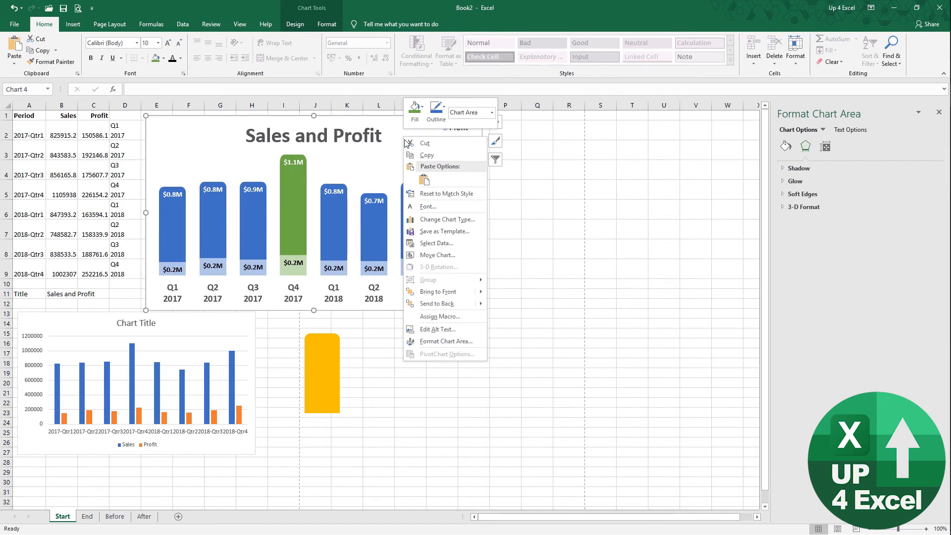
{"action": "left_click", "coordinate": [447, 231]}
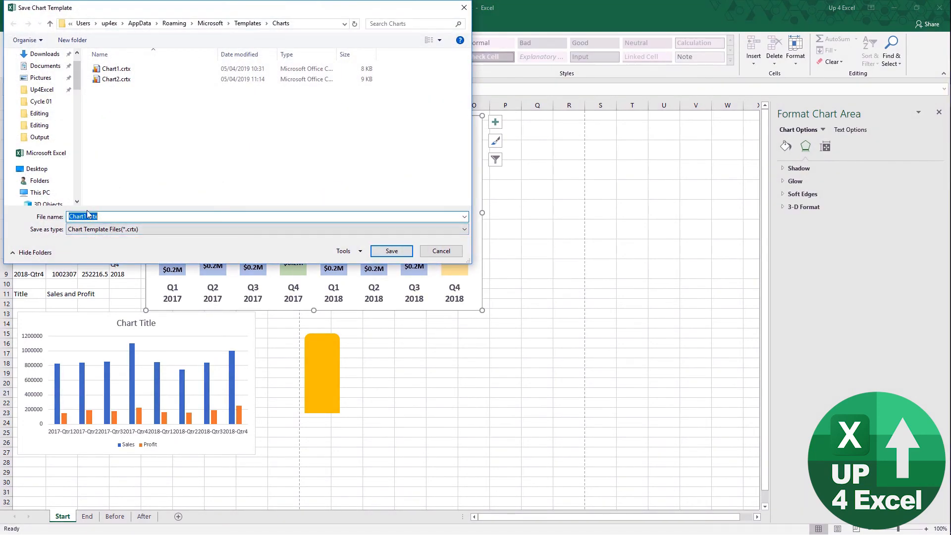
{"action": "left_click", "coordinate": [86, 216]}
{"action": "left_click", "coordinate": [399, 252]}
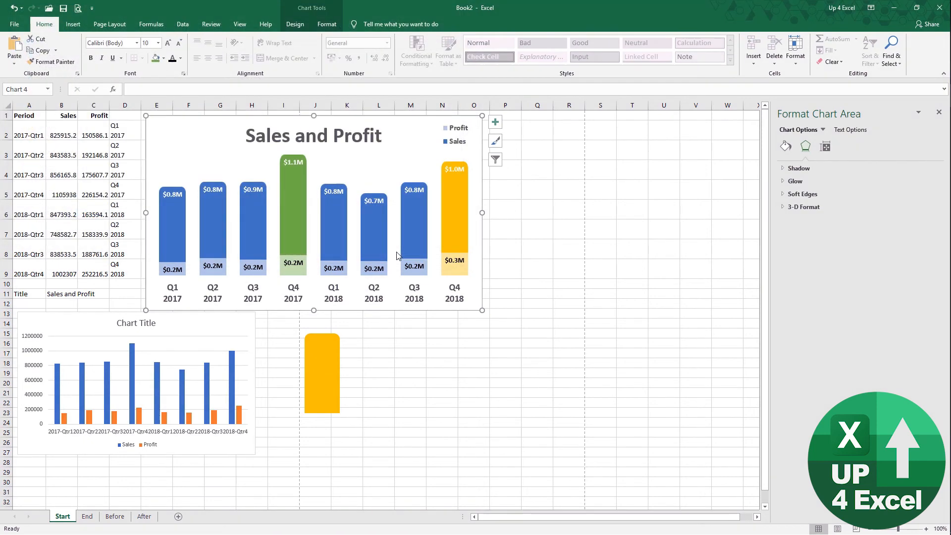
Step: Change the plain clustered column chart below to the newly saved template from My Templates
{"action": "left_click", "coordinate": [425, 400]}
{"action": "left_click", "coordinate": [181, 330]}
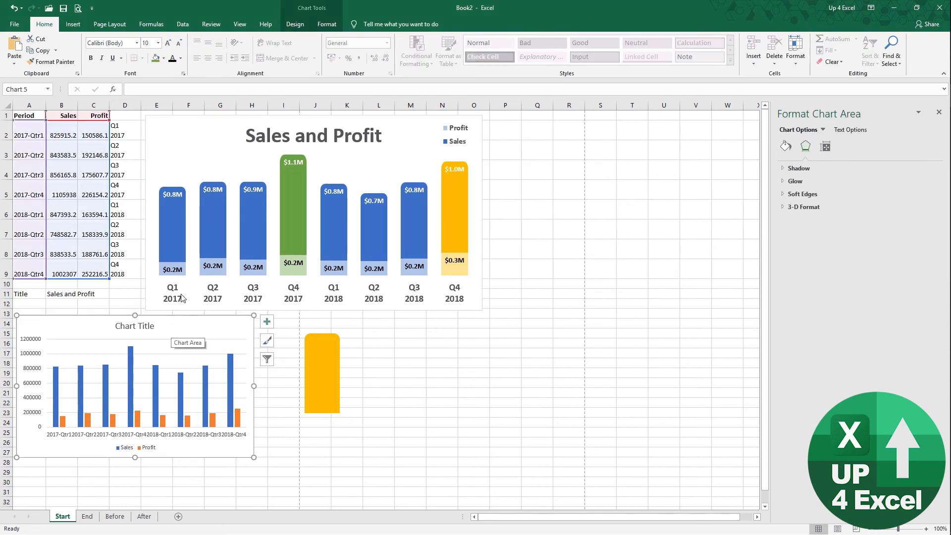
{"action": "left_click", "coordinate": [321, 26]}
{"action": "left_click", "coordinate": [295, 24]}
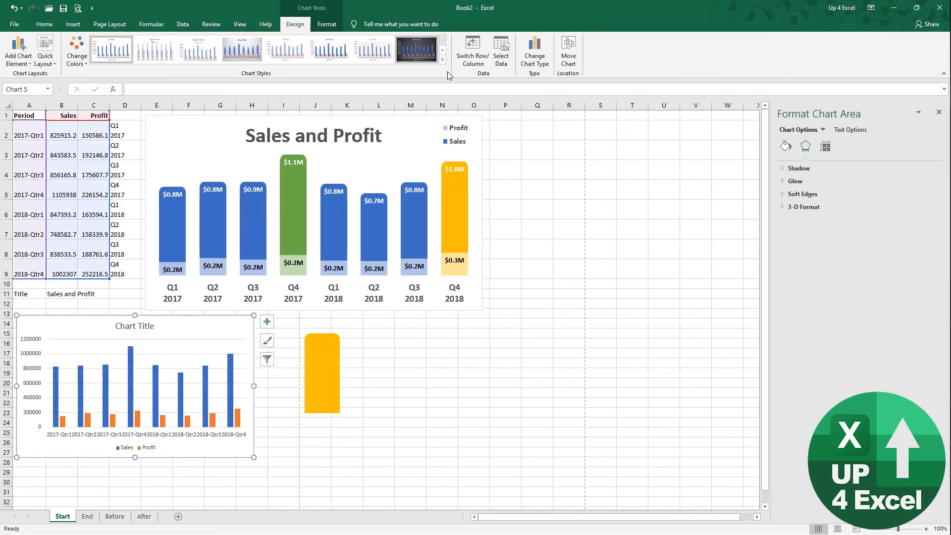
{"action": "left_click", "coordinate": [534, 54]}
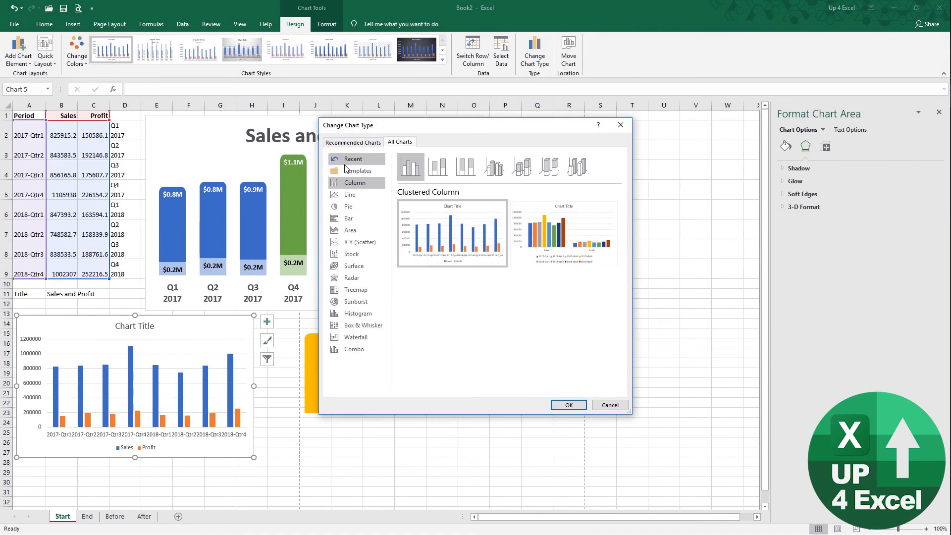
{"action": "left_click", "coordinate": [346, 169]}
{"action": "mouse_move", "coordinate": [458, 263]}
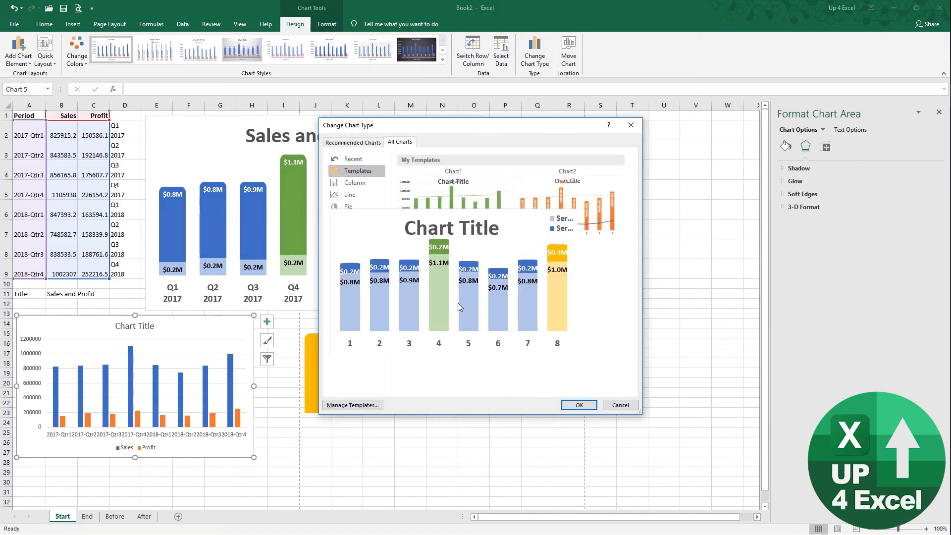
{"action": "left_click", "coordinate": [579, 405]}
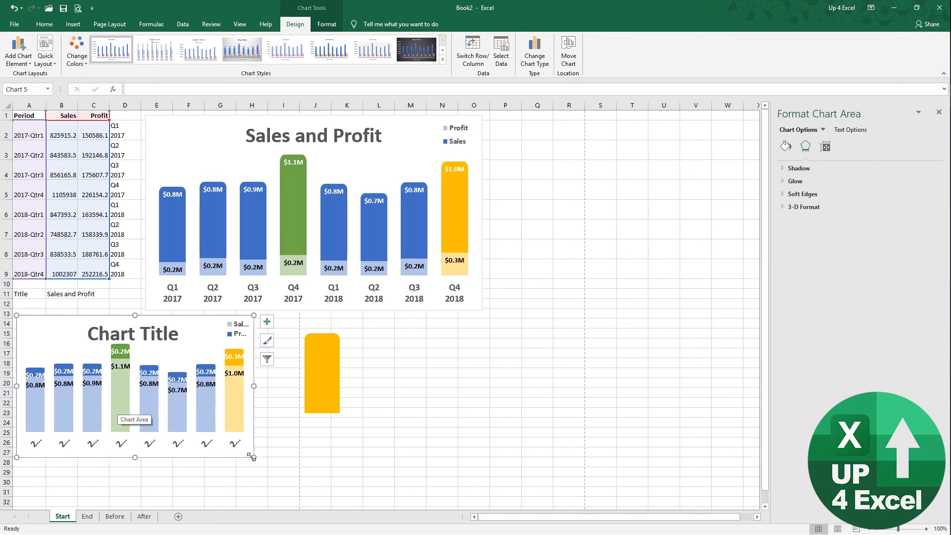
Step: Enlarge the templated chart, mainly in width, and remove the gold rectangle that overlaps it
{"action": "left_click_drag", "start_coordinate": [252, 457], "coordinate": [324, 472]}
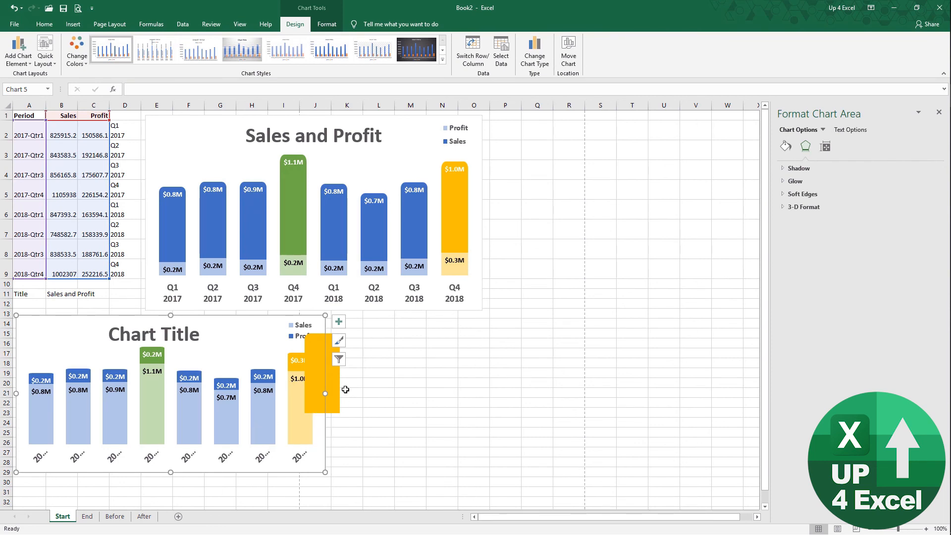
{"action": "left_click", "coordinate": [406, 400]}
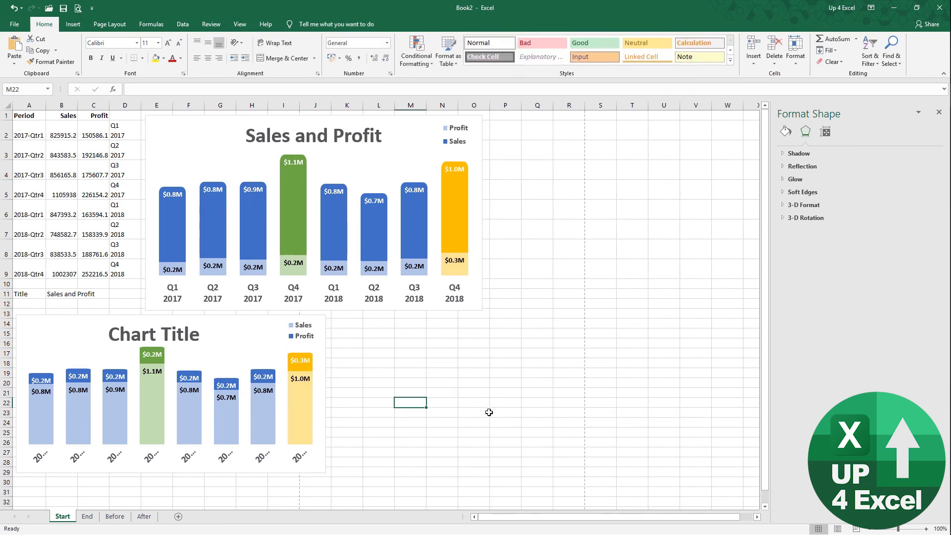